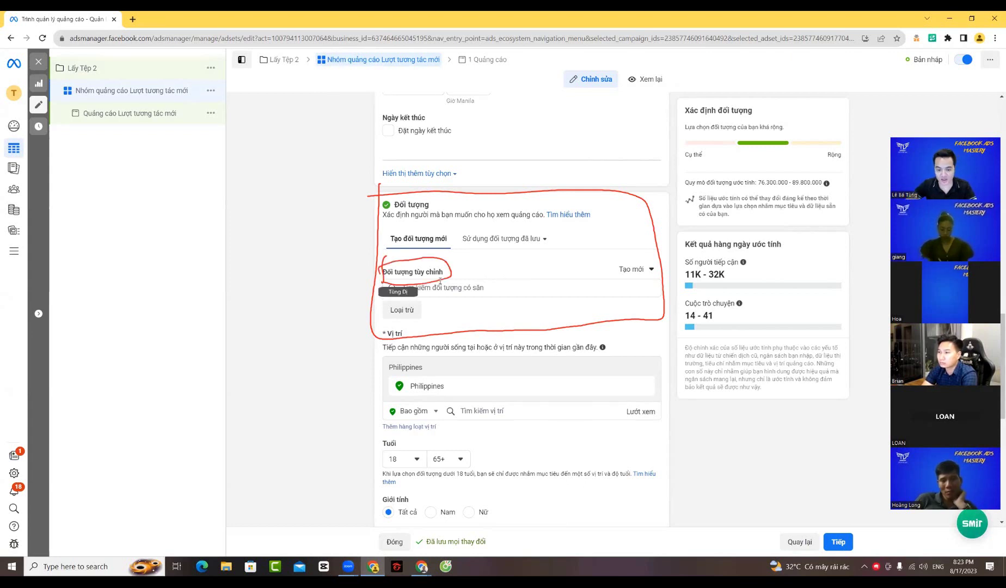
# - Add the custom audience "xem 75% laco Tuyển Dụng" to the ad set and disable Advantage custom audience expansion
pyautogui.click(510, 286)
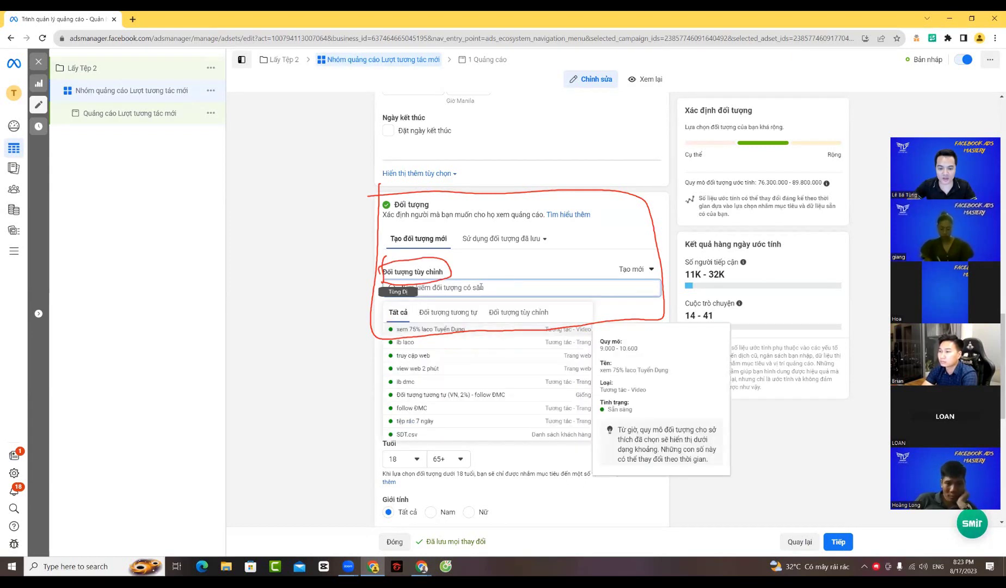
pyautogui.click(441, 331)
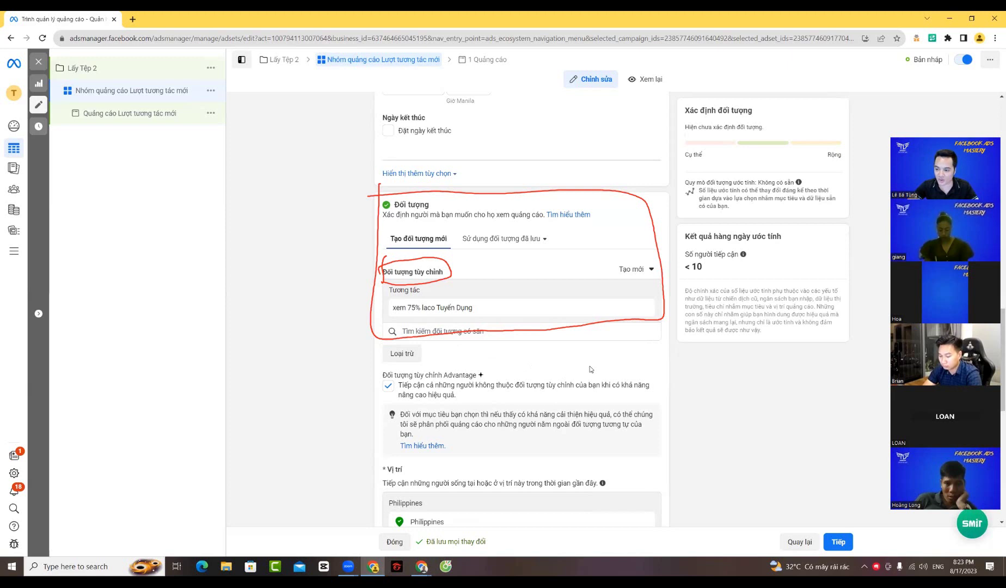
pyautogui.click(388, 387)
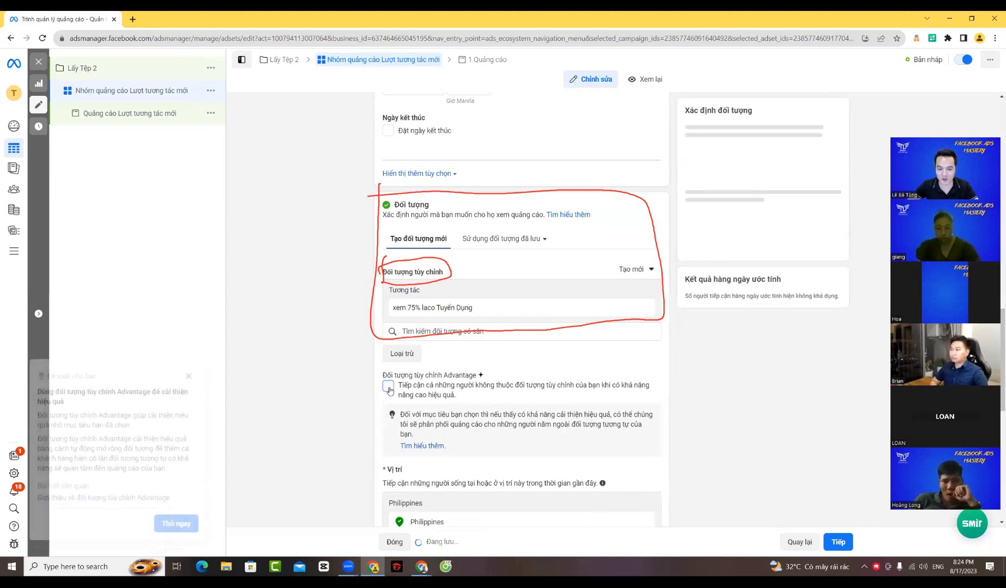
# - Add Việt Nam to the ad set's targeted locations and remove Philippines
pyautogui.scroll(-4, 494, 324)
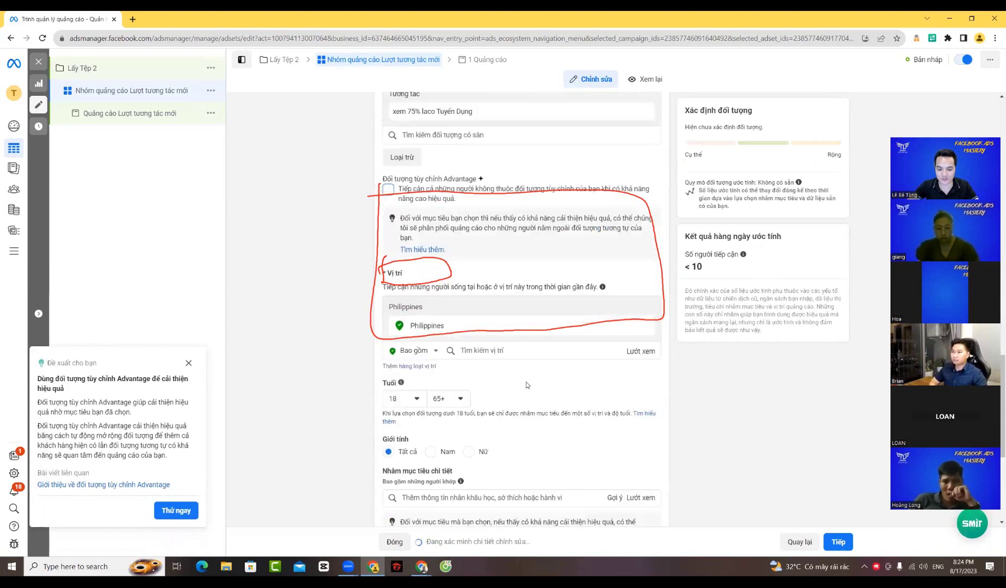
pyautogui.click(517, 349)
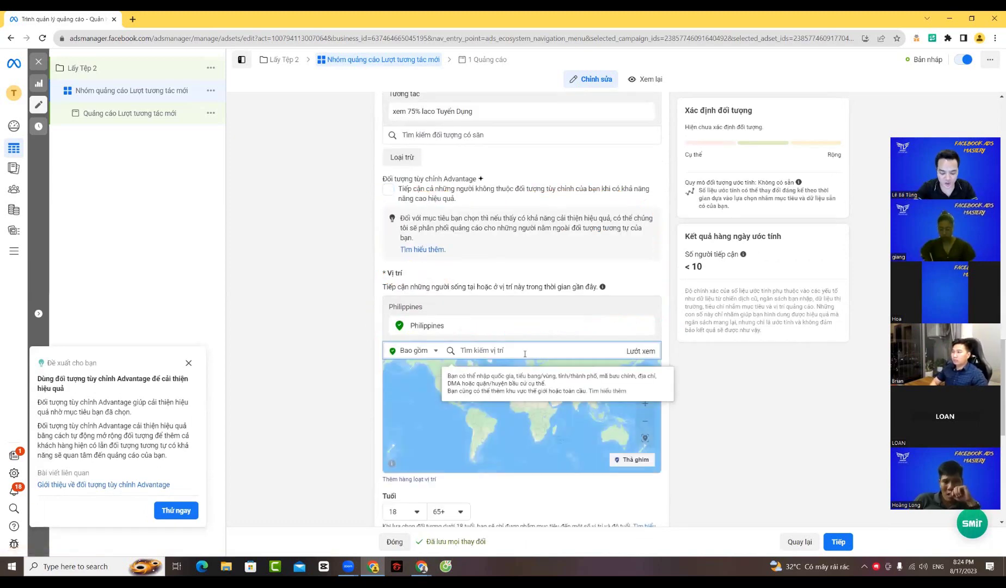
pyautogui.write('vietnam')
pyautogui.click(526, 375)
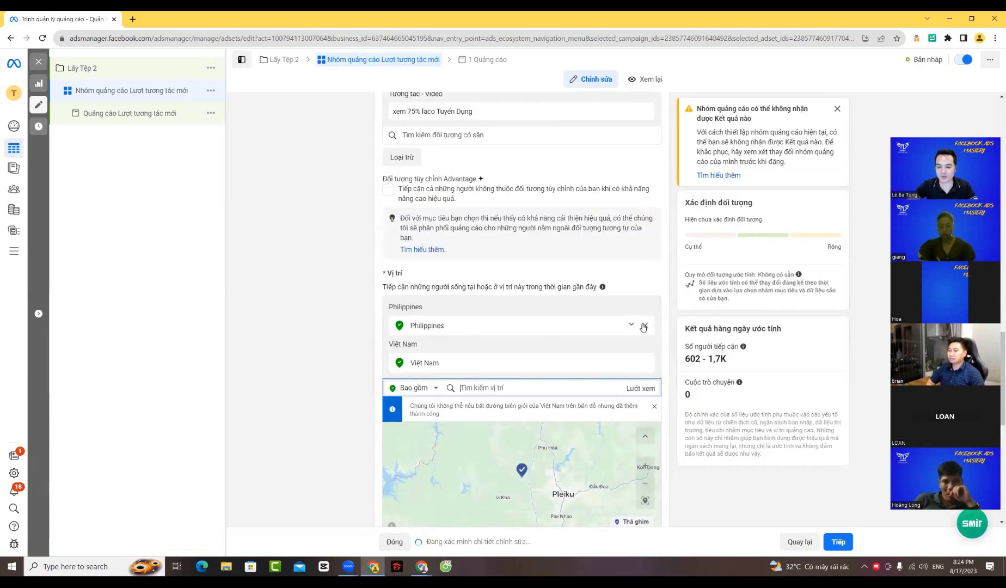
pyautogui.click(646, 326)
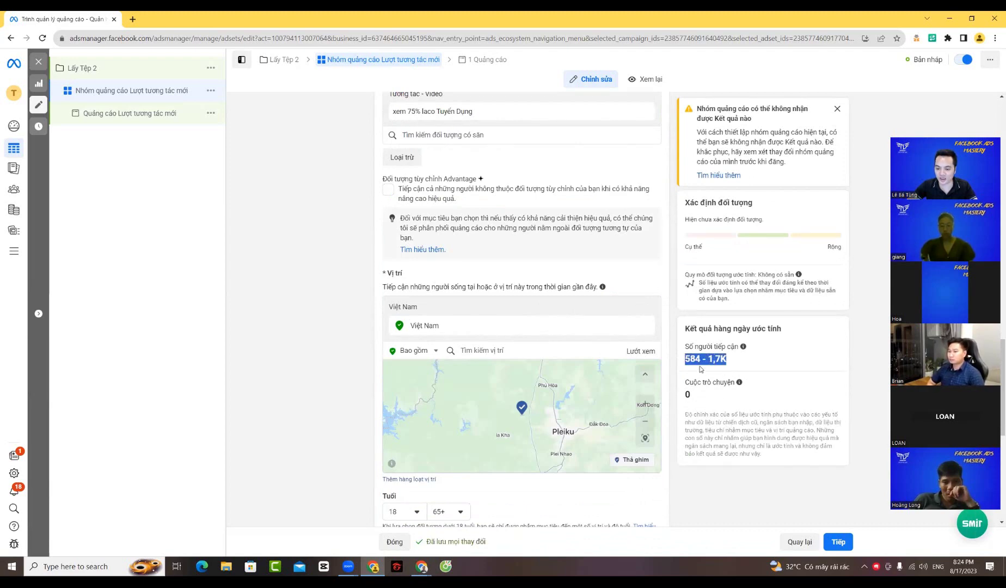
# - Open the ad under this ad set and change its ad setup to use an existing post
pyautogui.scroll(10, 522, 273)
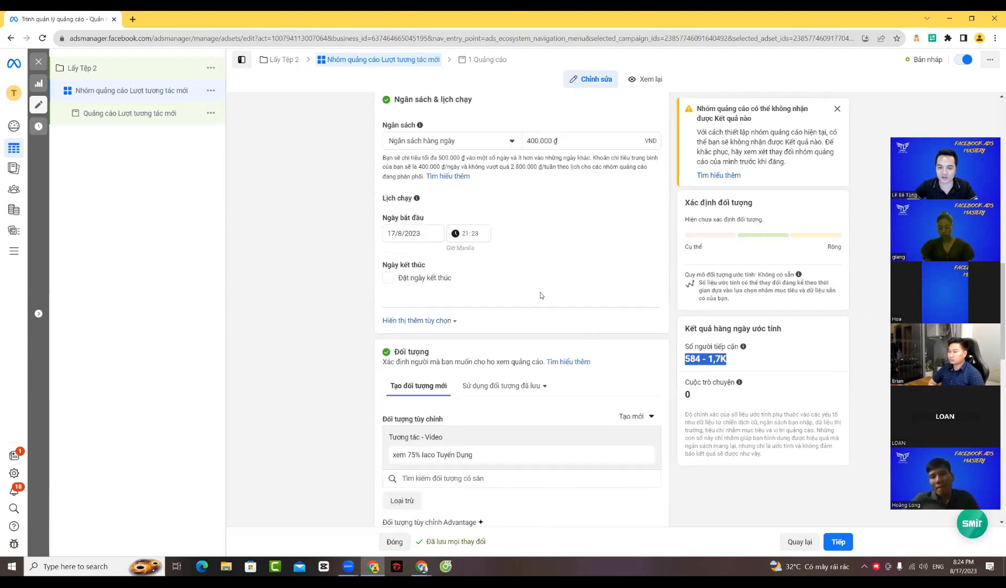
pyautogui.scroll(-8, 531, 238)
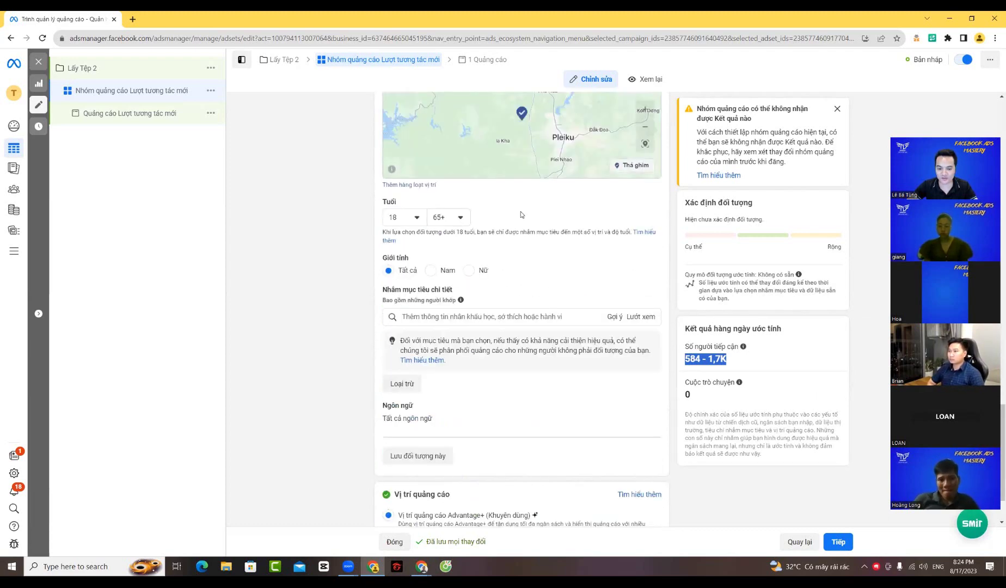
pyautogui.scroll(-1, 506, 286)
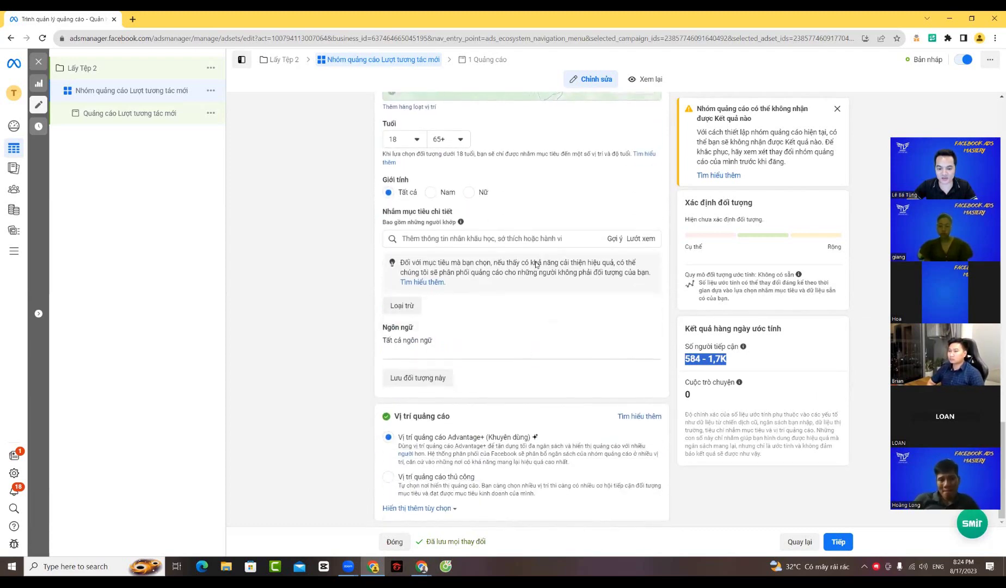
pyautogui.click(488, 60)
pyautogui.scroll(-3, 492, 334)
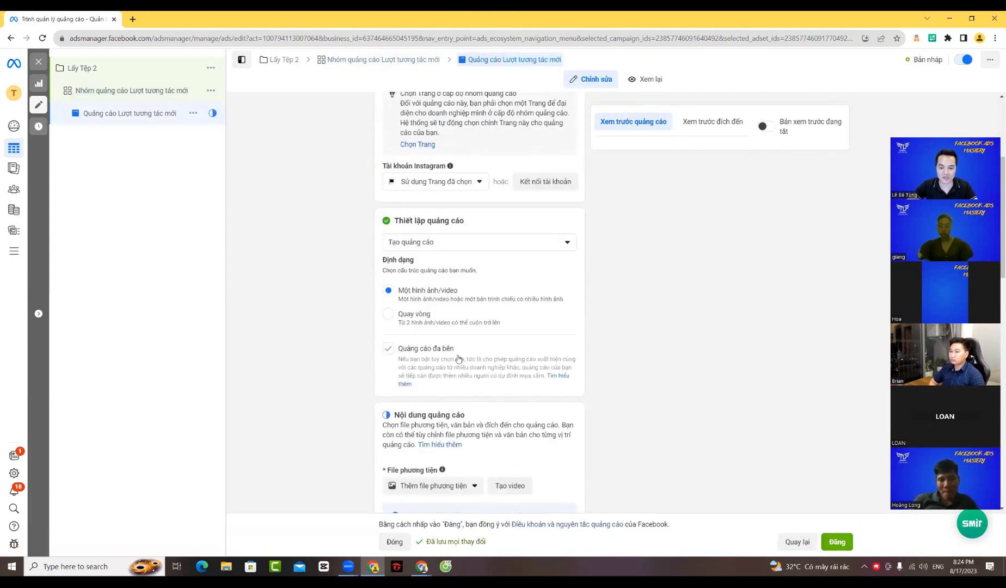
pyautogui.click(448, 242)
pyautogui.click(463, 284)
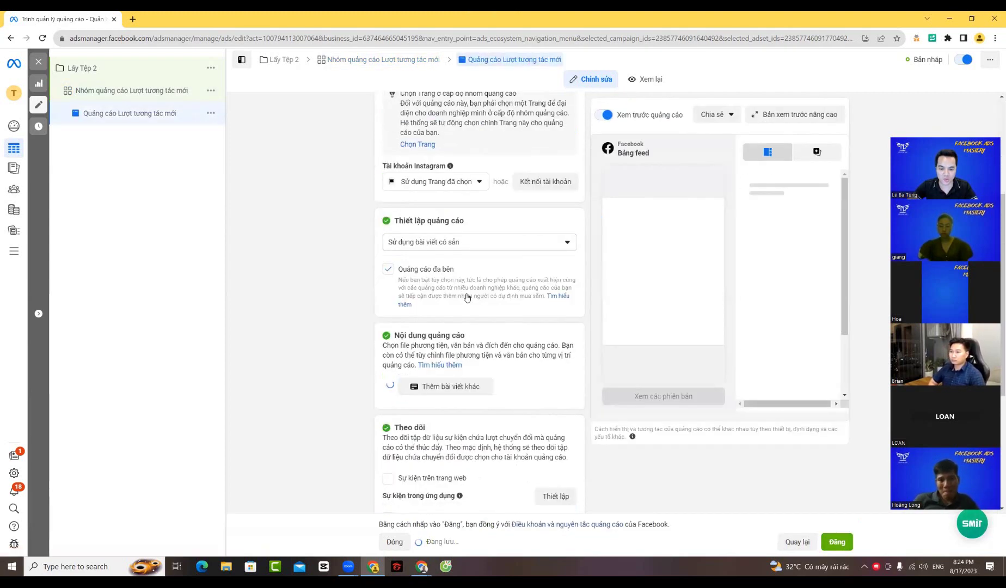
# - Replace the ad's post with the Facebook video post "Hướng Dẫn Chạy Quảng Cáo ..." dated 13 August 2023
pyautogui.click(430, 424)
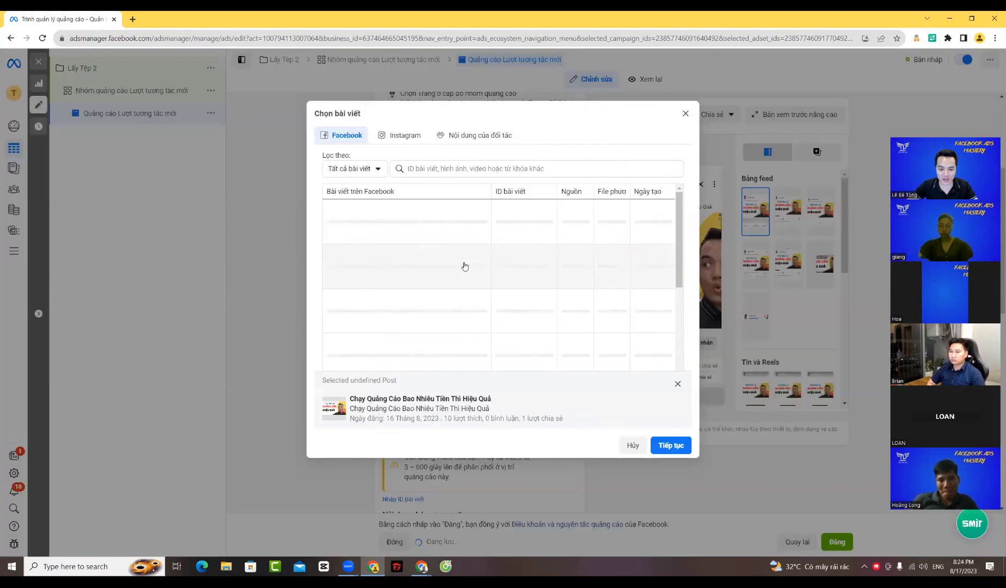
pyautogui.scroll(-5, 567, 261)
pyautogui.scroll(-3, 557, 267)
pyautogui.click(422, 297)
pyautogui.click(671, 445)
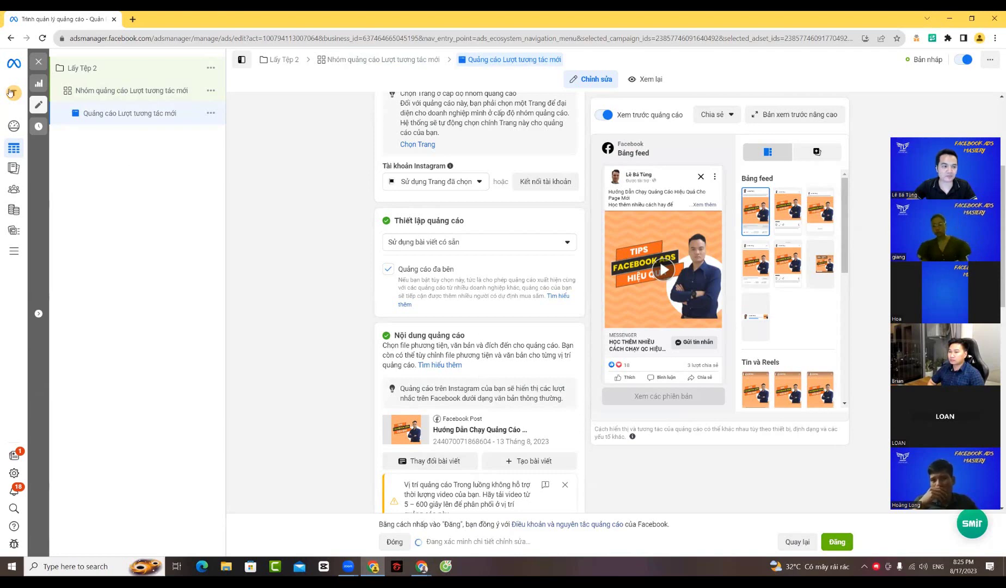
# - Close the ad editor and go to the ad account's Audiences page
pyautogui.click(38, 61)
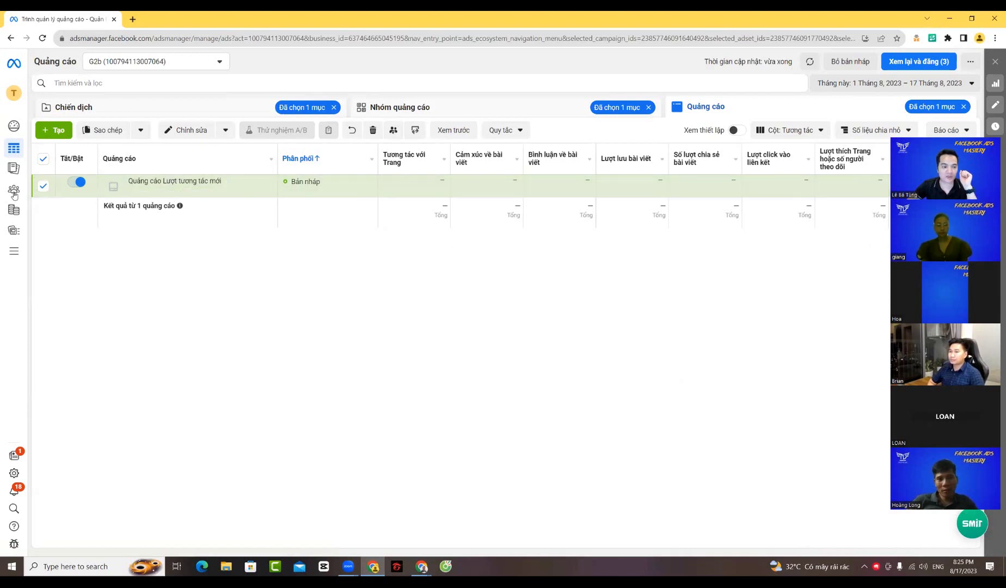
pyautogui.moveTo(66, 193)
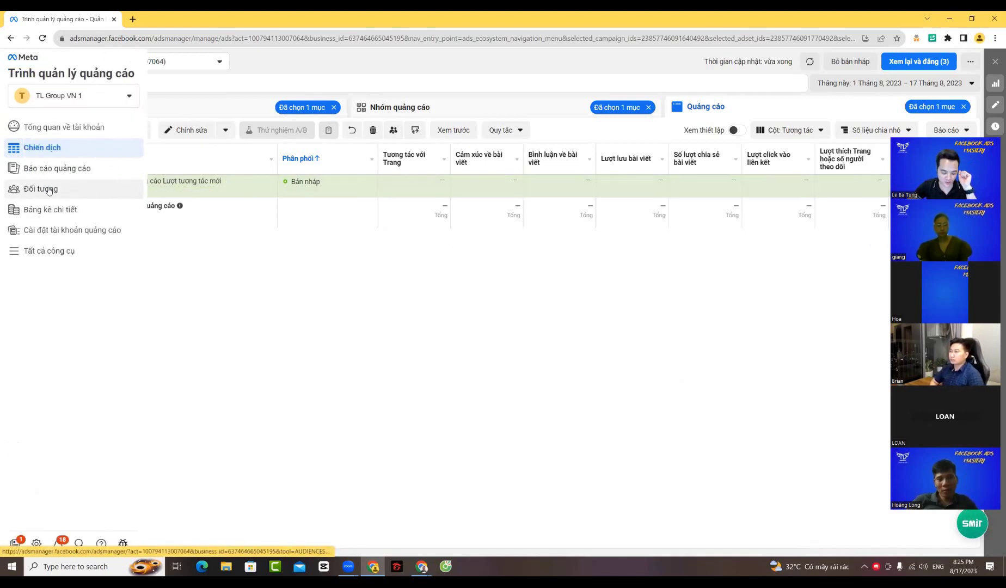
pyautogui.click(48, 190)
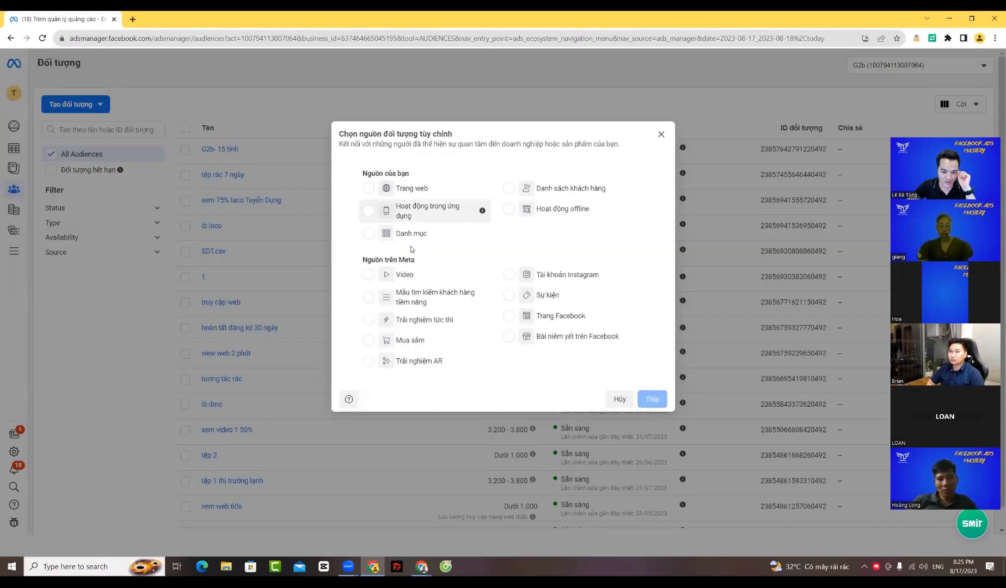
# - Start a custom audience with Video as its source, made of people who watched 50% of the video
pyautogui.click(406, 274)
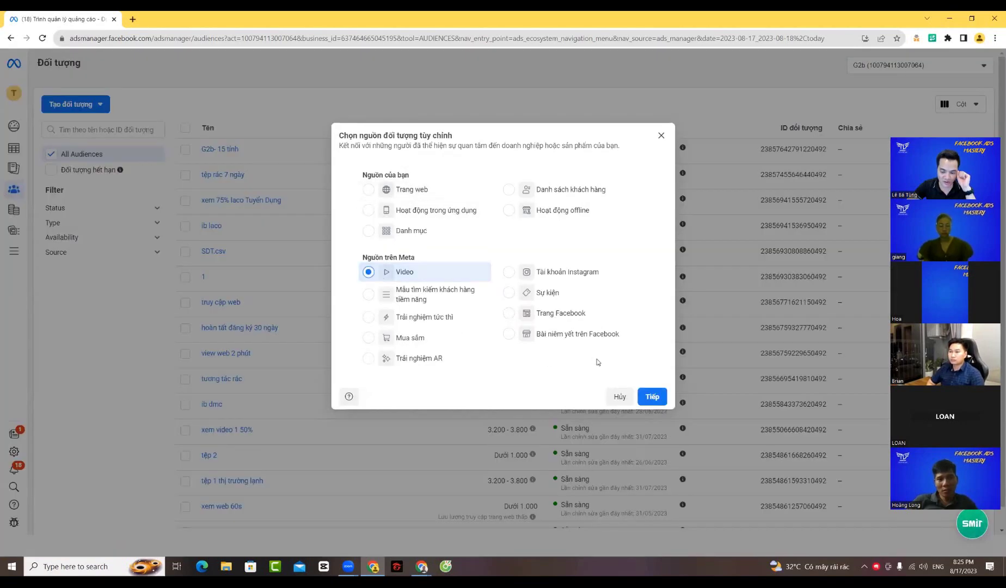
pyautogui.click(653, 397)
pyautogui.click(417, 237)
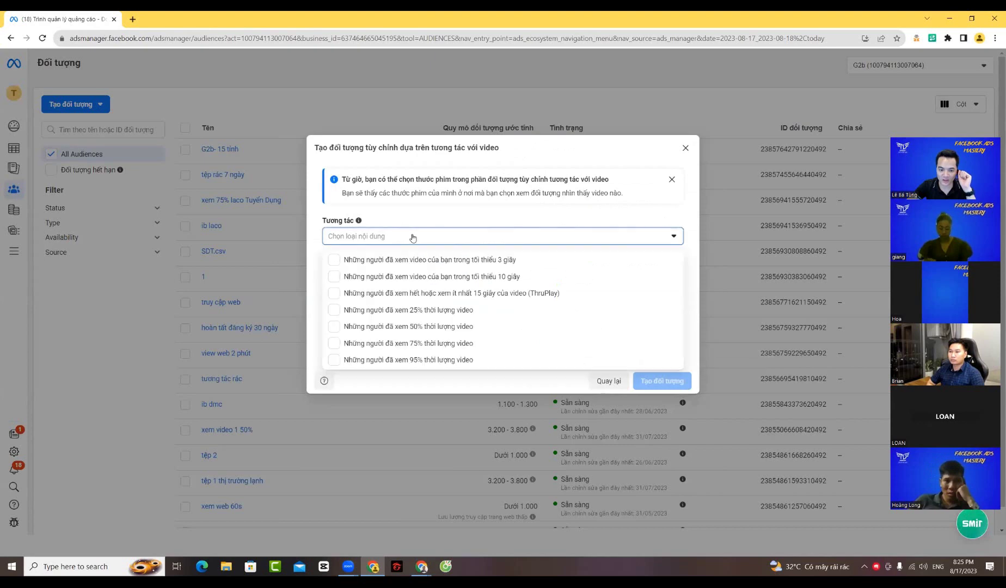
pyautogui.click(428, 326)
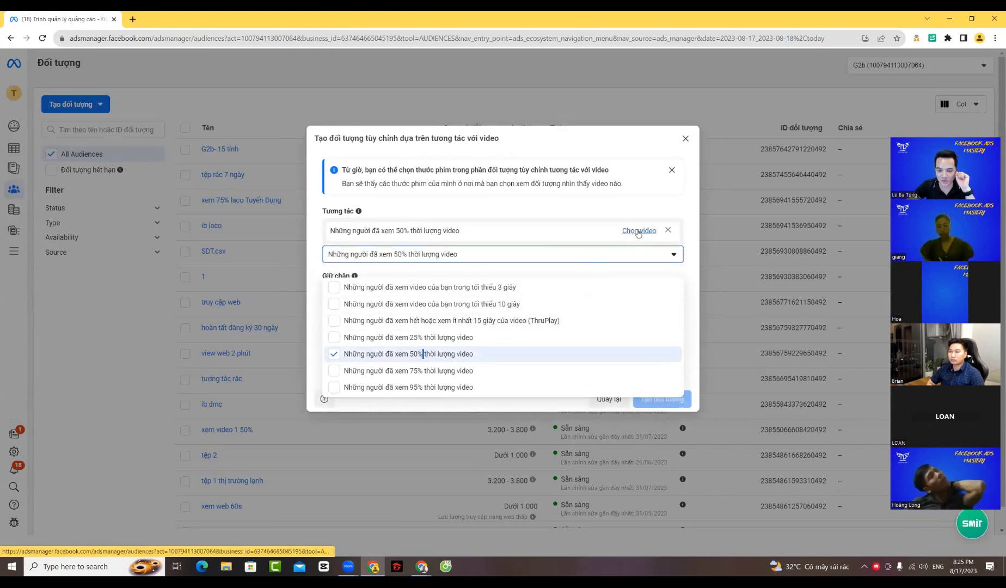
pyautogui.click(605, 255)
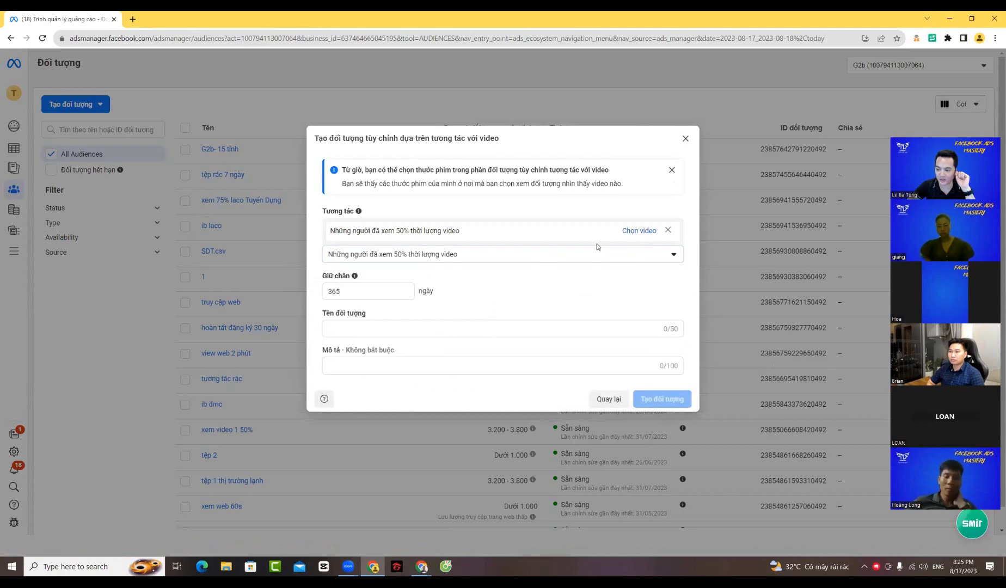
# - Switch the video source to the trainer's Facebook page and choose the 13 August 2023 video "HỌC THÊM NHIỀU CÁCH CHẠY QC HIỆU QUẢ"
pyautogui.click(635, 233)
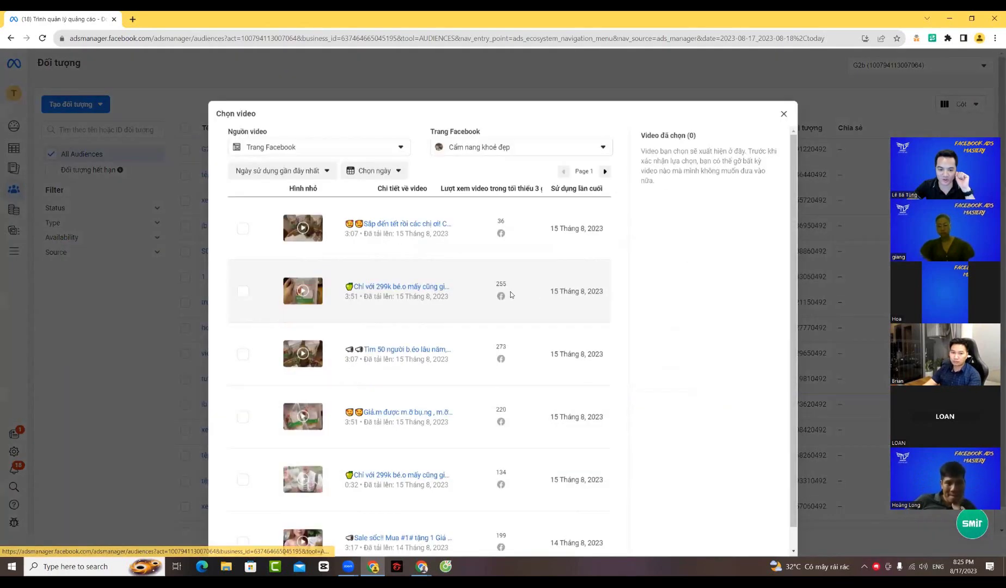
pyautogui.click(522, 115)
pyautogui.click(502, 158)
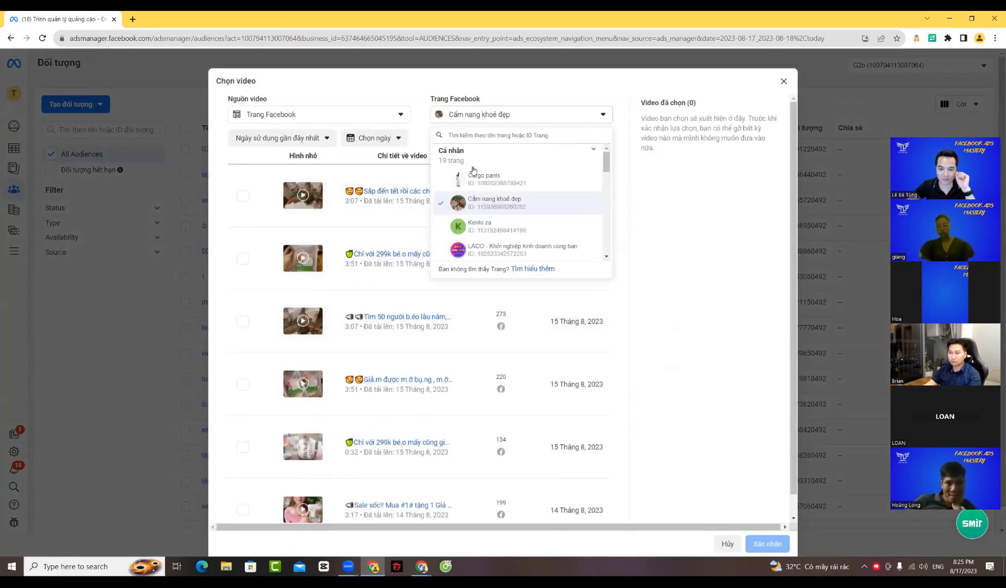
pyautogui.scroll(-2, 488, 218)
pyautogui.click(487, 221)
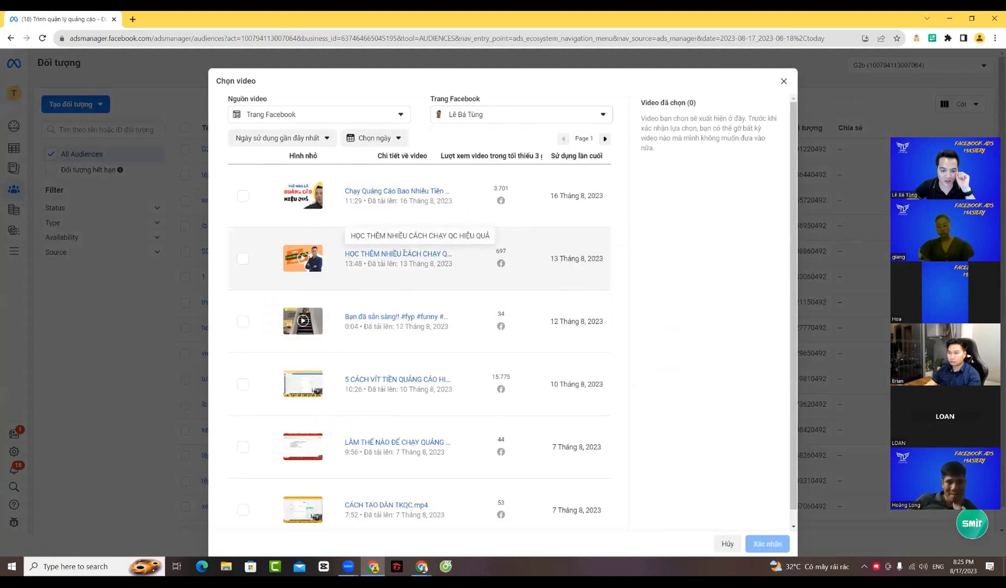
pyautogui.click(243, 258)
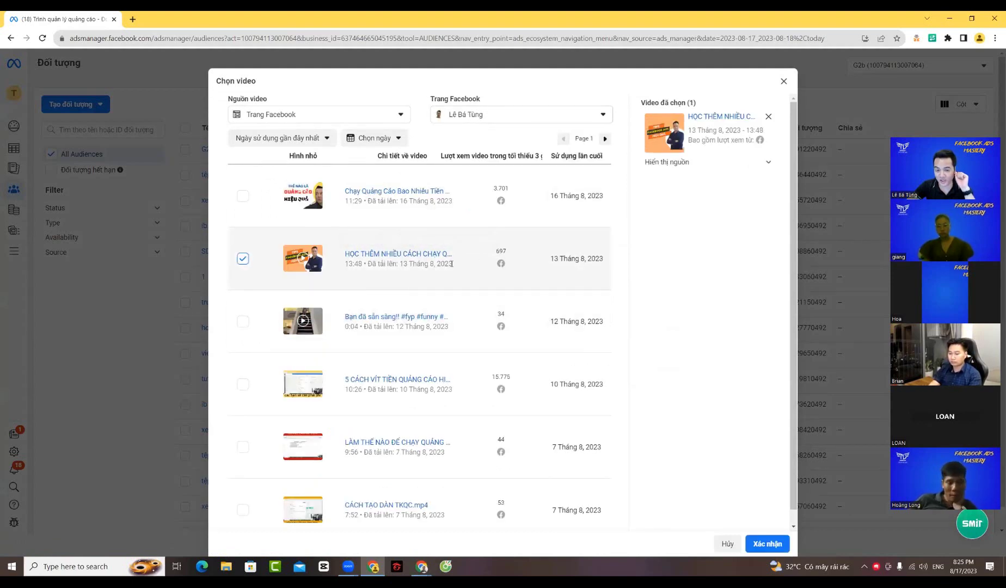
pyautogui.doubleClick(503, 272)
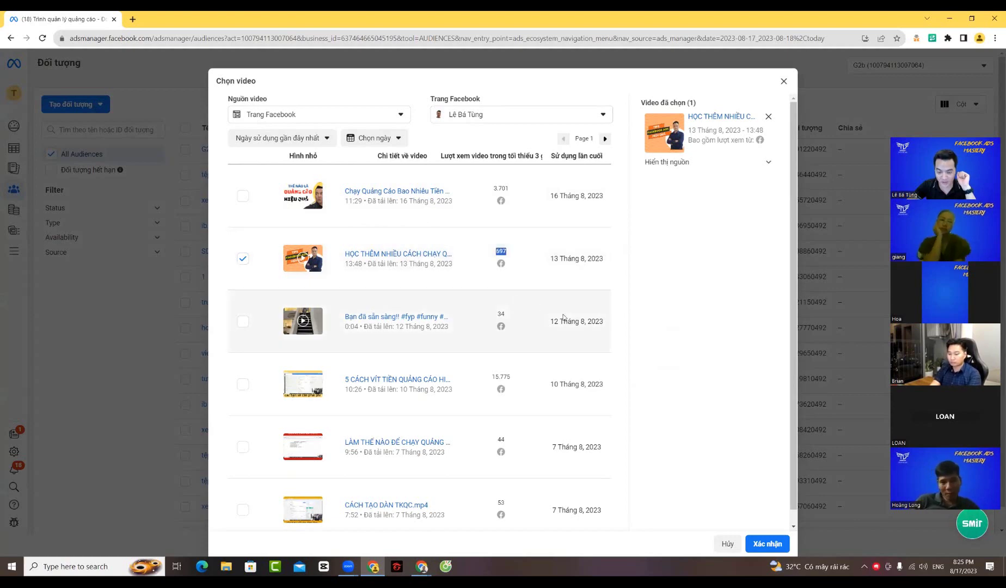
pyautogui.click(767, 543)
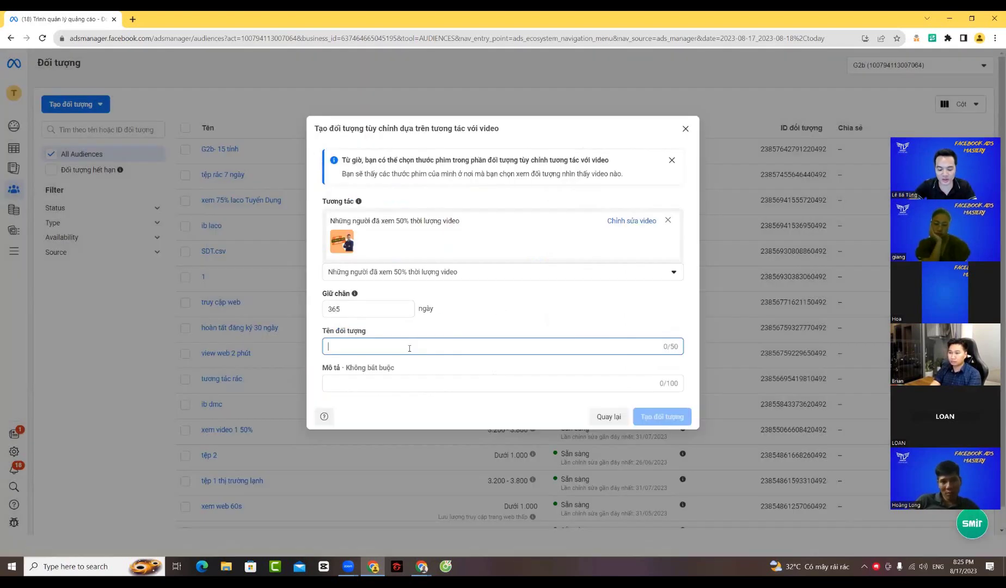
# - Name the video audience "tệp 2", create it and return to the audience list
pyautogui.write('teệp 2')
pyautogui.click(441, 384)
pyautogui.click(663, 424)
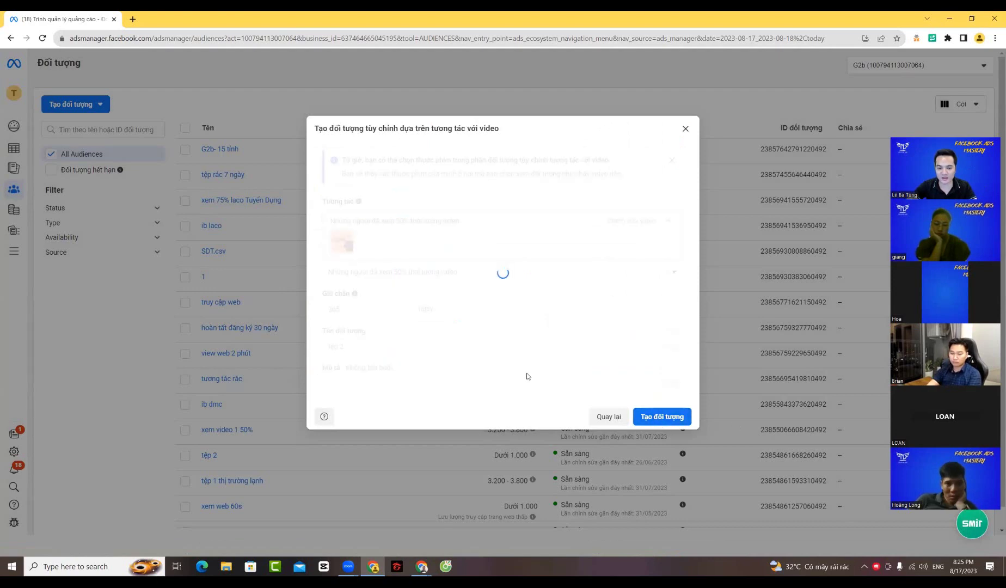
pyautogui.click(635, 123)
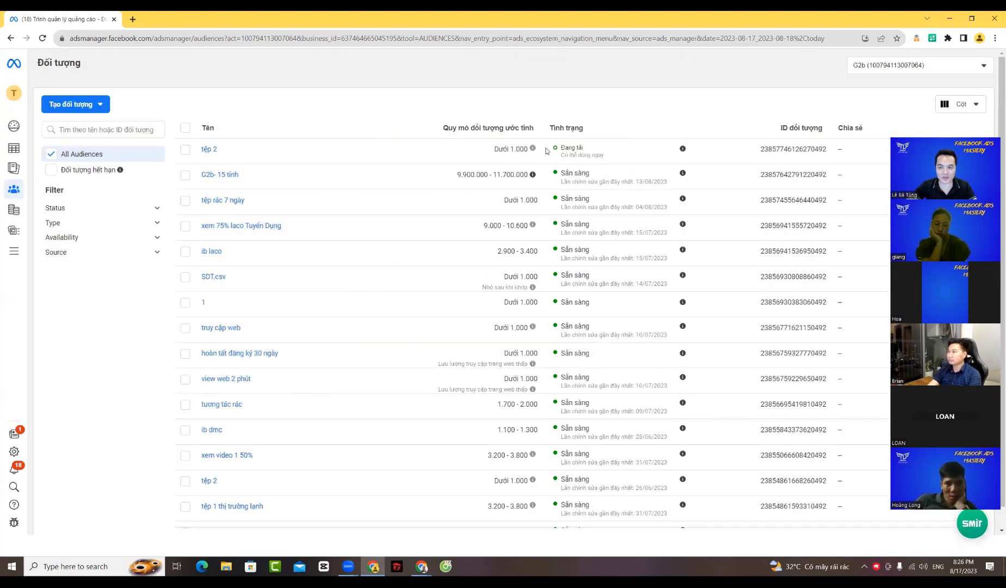
pyautogui.moveTo(538, 156); pyautogui.dragTo(536, 525)
pyautogui.click(391, 123)
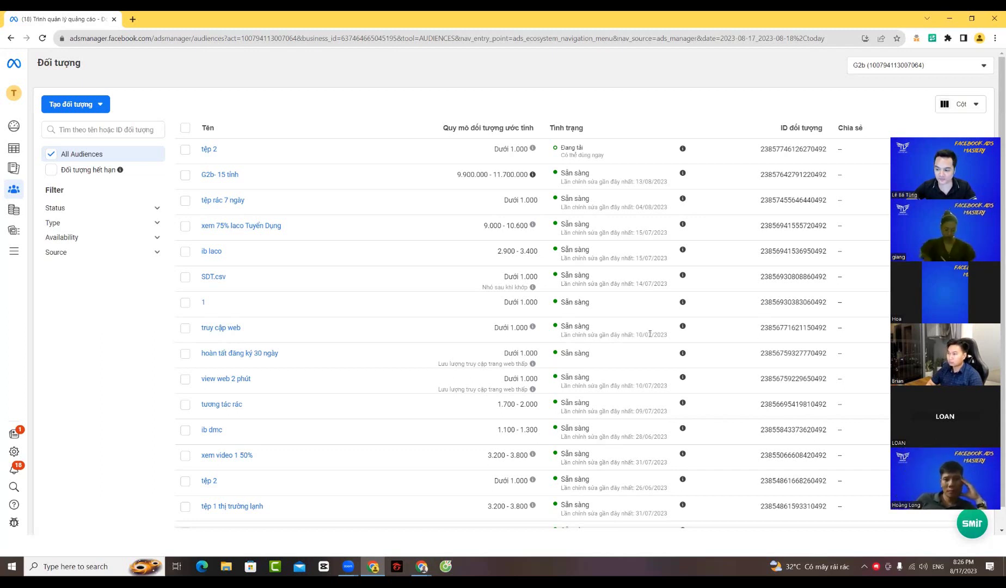
pyautogui.click(98, 105)
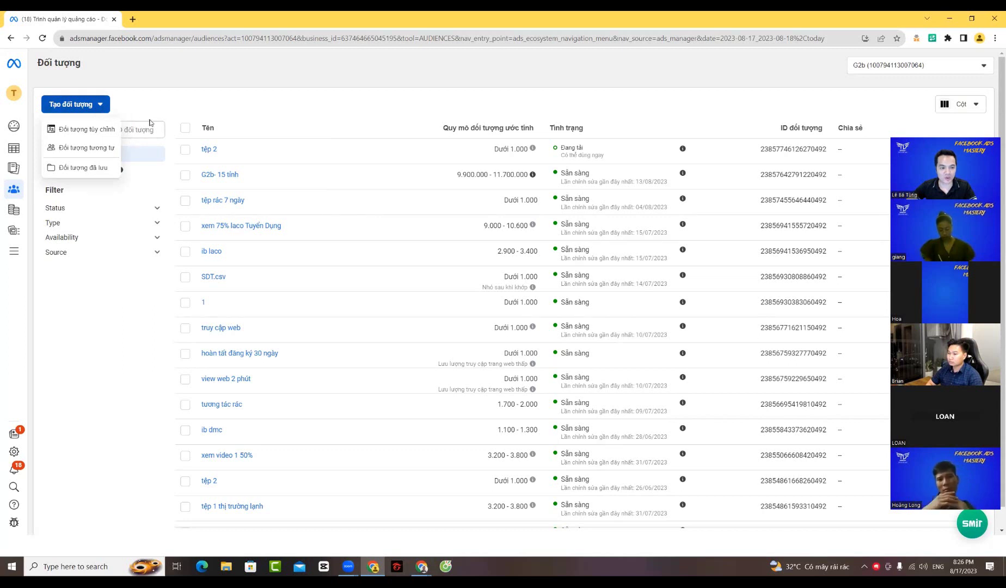
pyautogui.moveTo(87, 151)
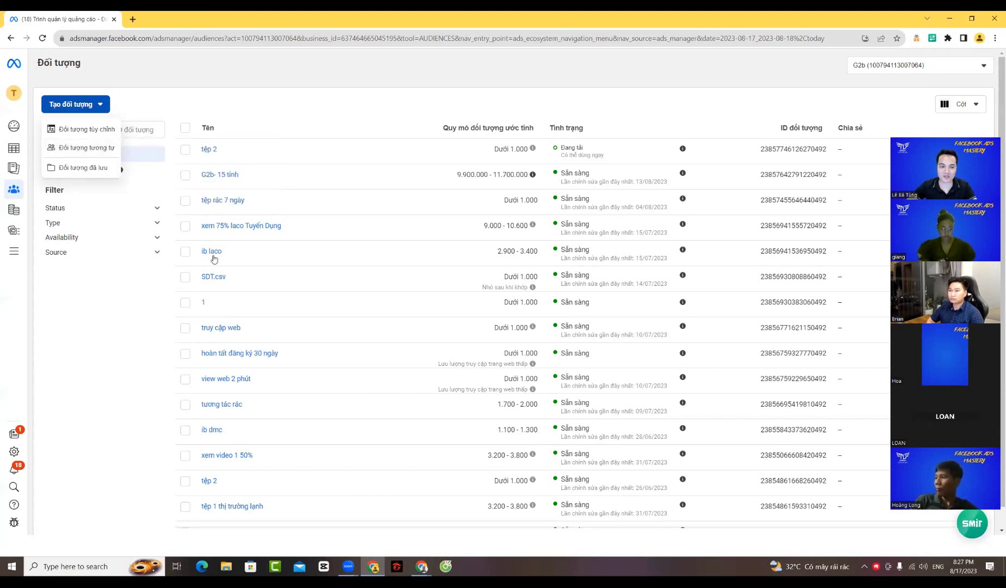
pyautogui.click(324, 270)
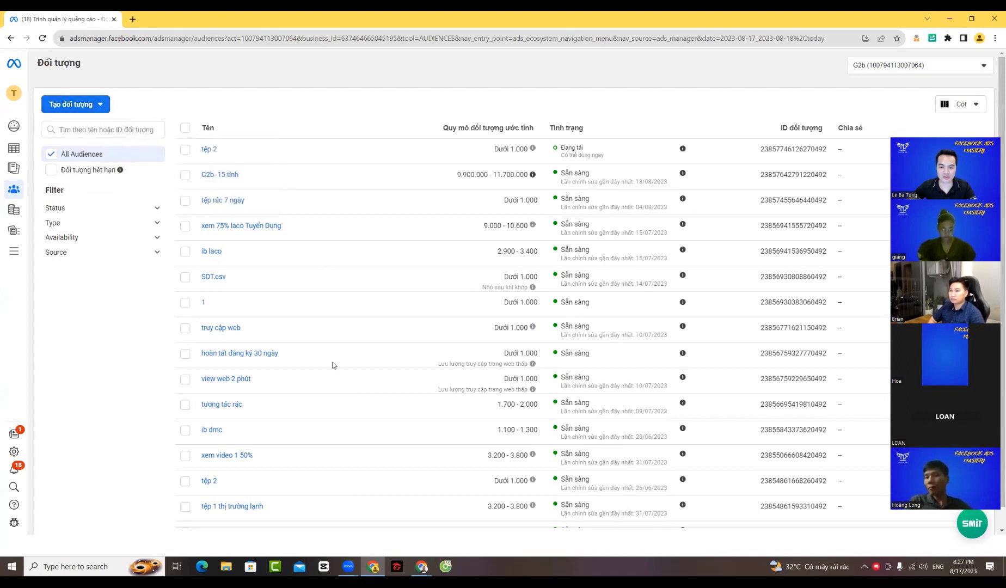
# - Start a lookalike audience from the "ib laco" audience and set its location to Việt Nam
pyautogui.click(185, 252)
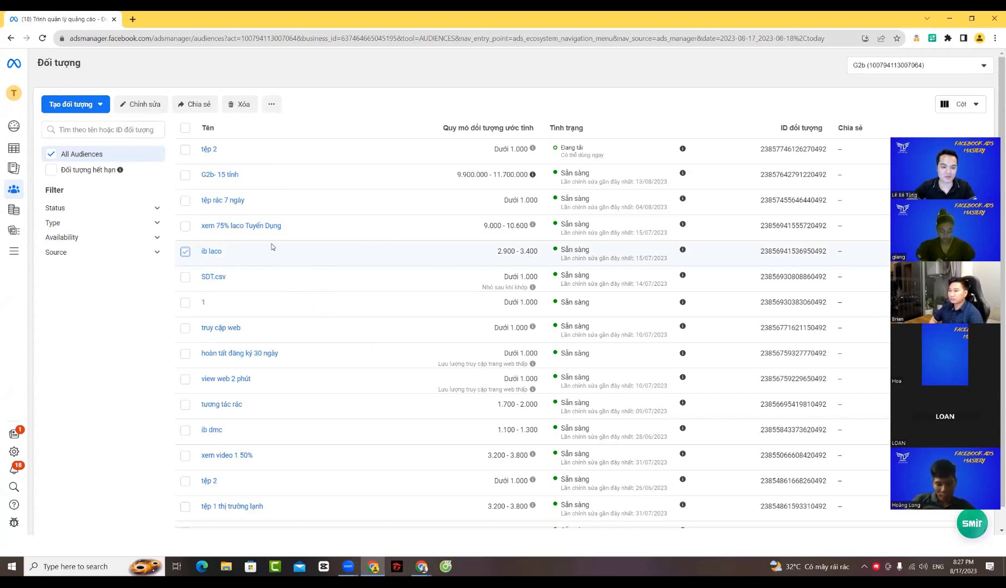
pyautogui.click(271, 104)
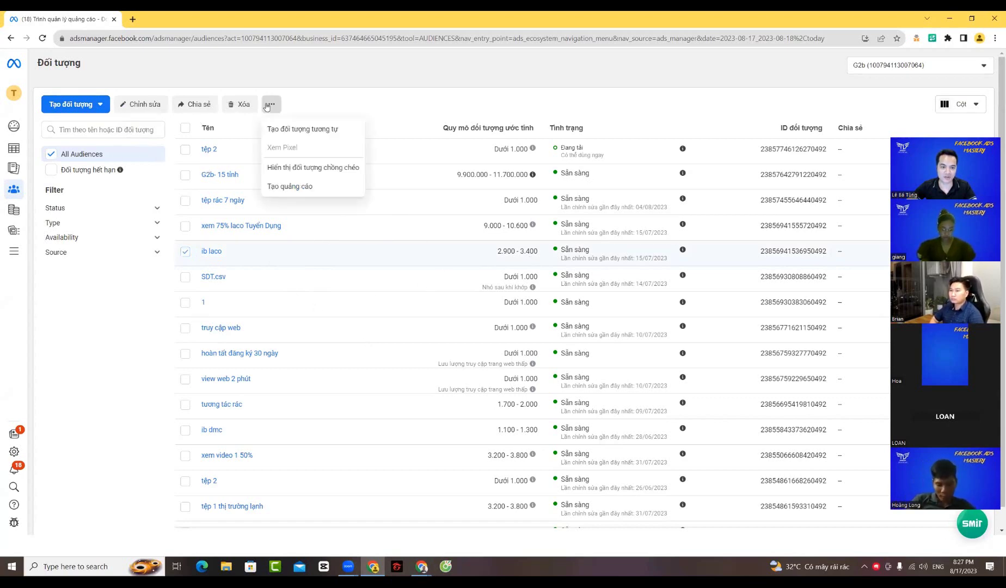
pyautogui.click(311, 130)
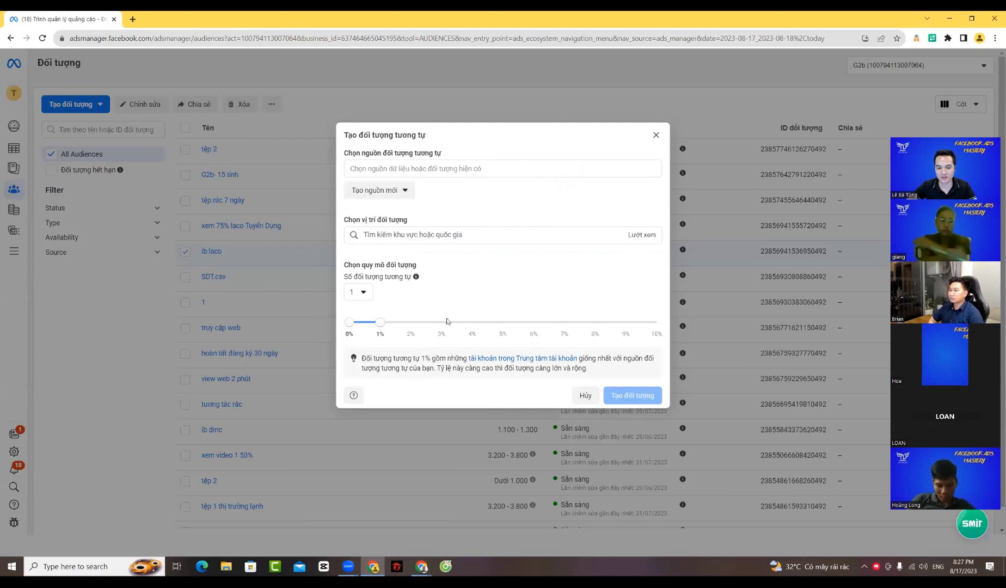
pyautogui.click(390, 235)
pyautogui.write('V')
pyautogui.press('Return')
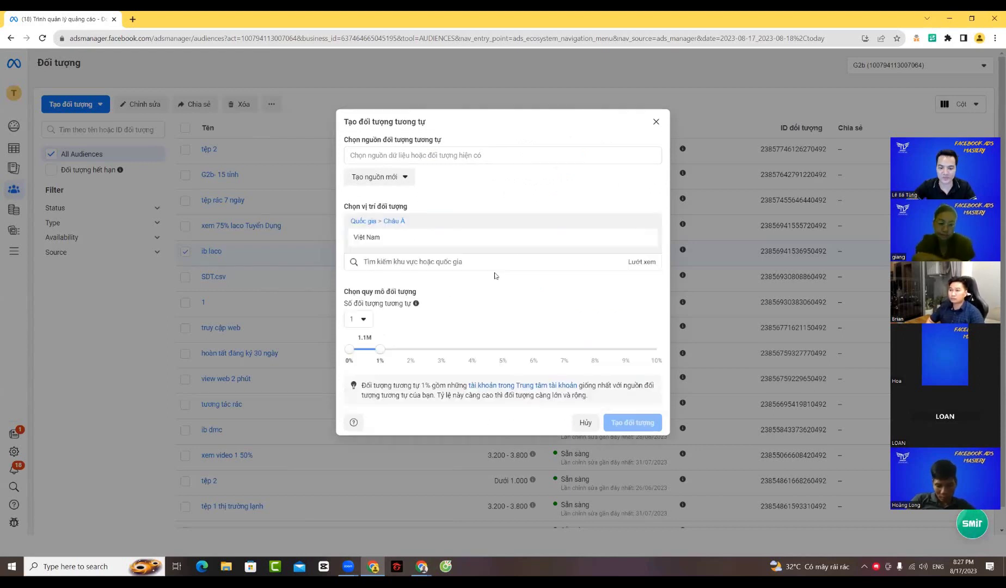
# - Search the non-value-based sources for "ib" and choose "ib laco" as the lookalike source
pyautogui.click(502, 158)
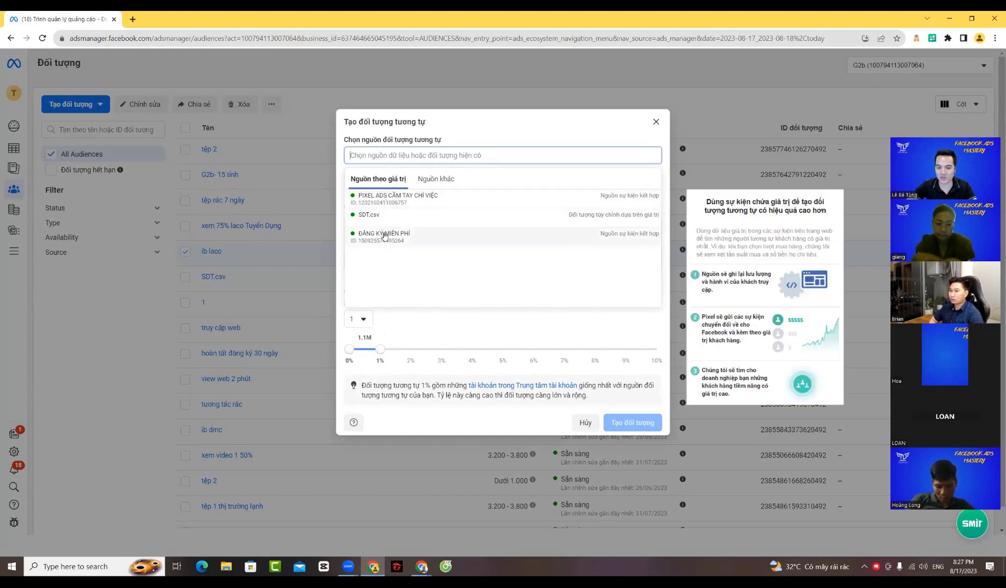
pyautogui.click(435, 179)
pyautogui.scroll(-10, 462, 231)
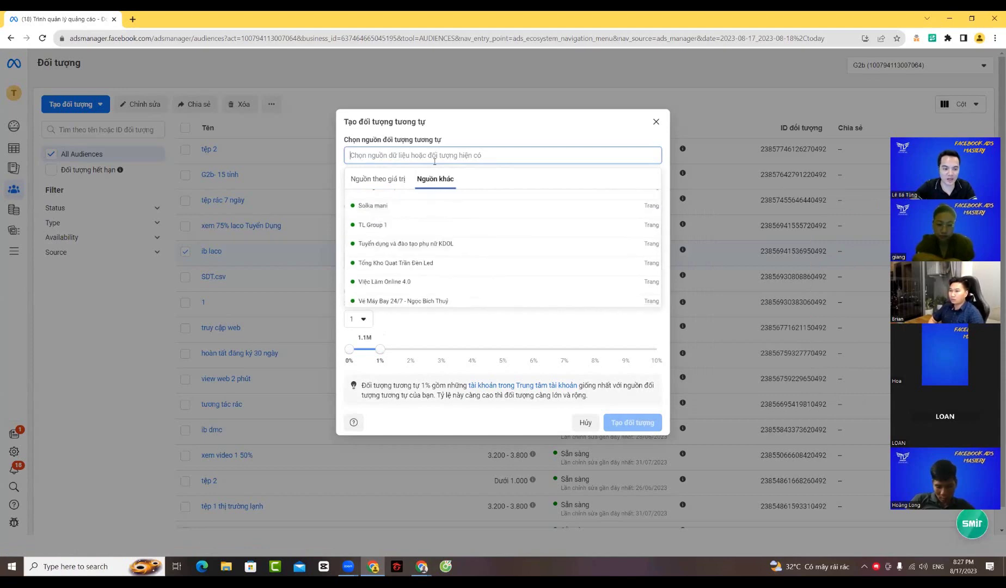
pyautogui.write('ib')
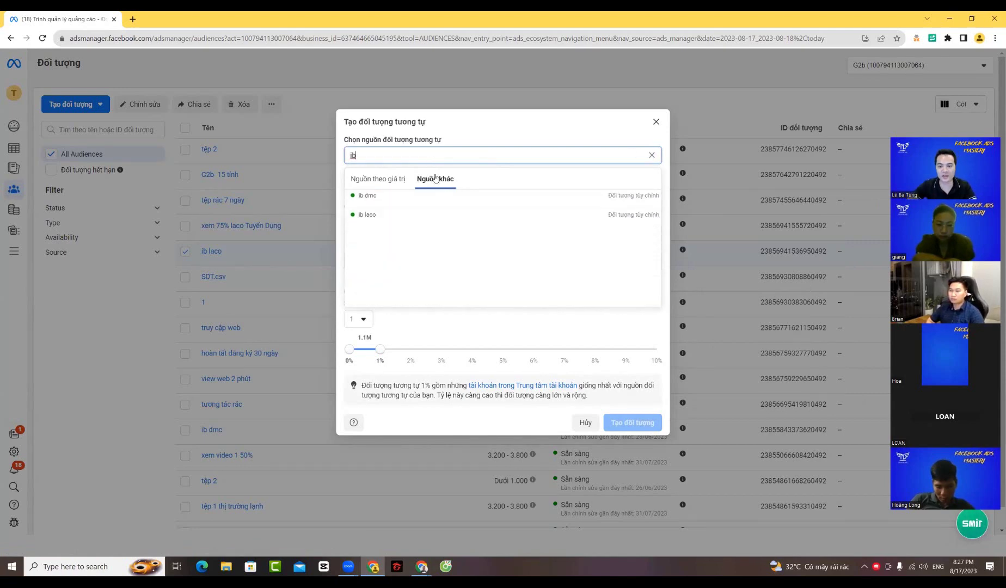
pyautogui.click(405, 218)
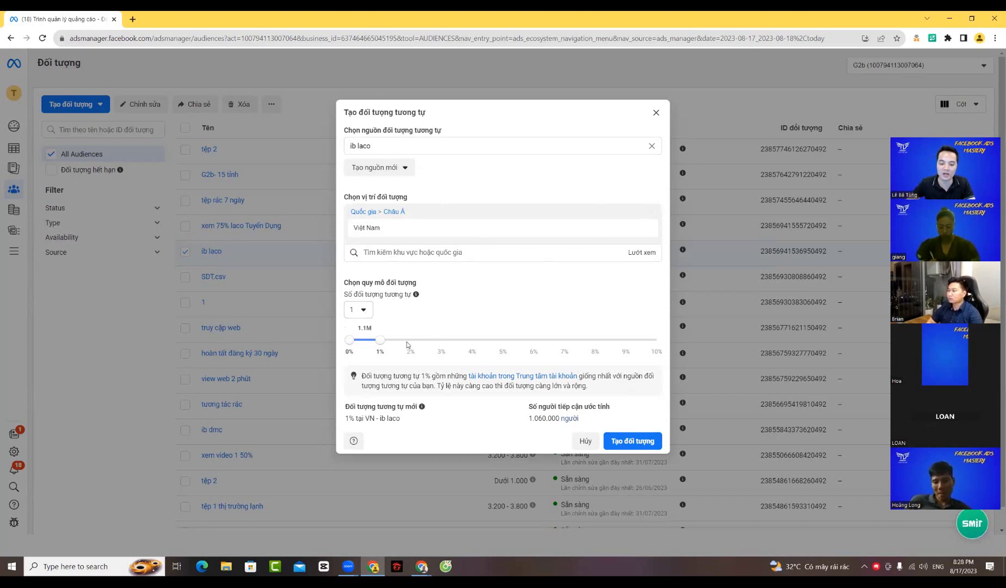
# - Try lookalike sizes of 3% and 8%, set the size back to 1% and create the audience
pyautogui.moveTo(381, 342); pyautogui.dragTo(442, 342)
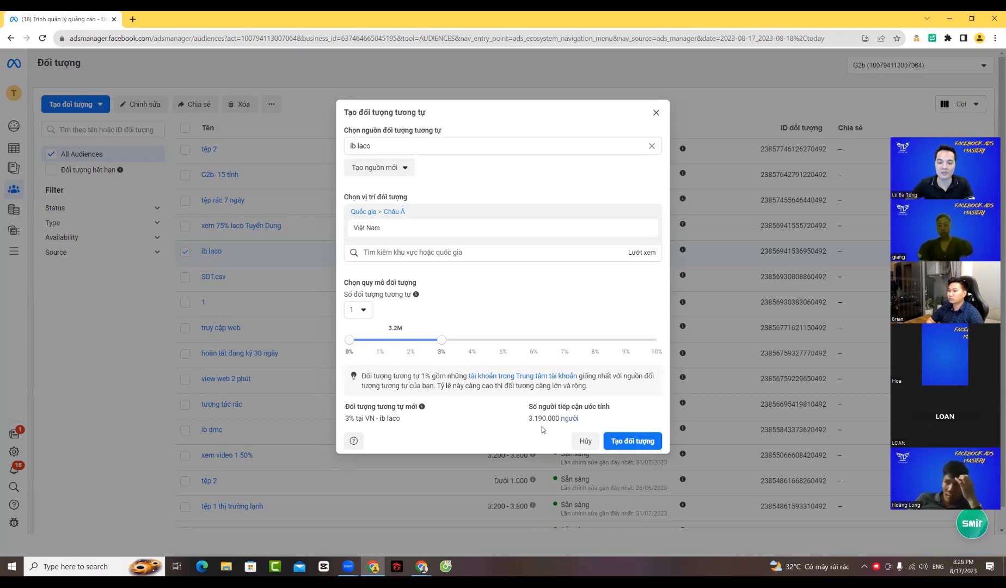
pyautogui.click(599, 341)
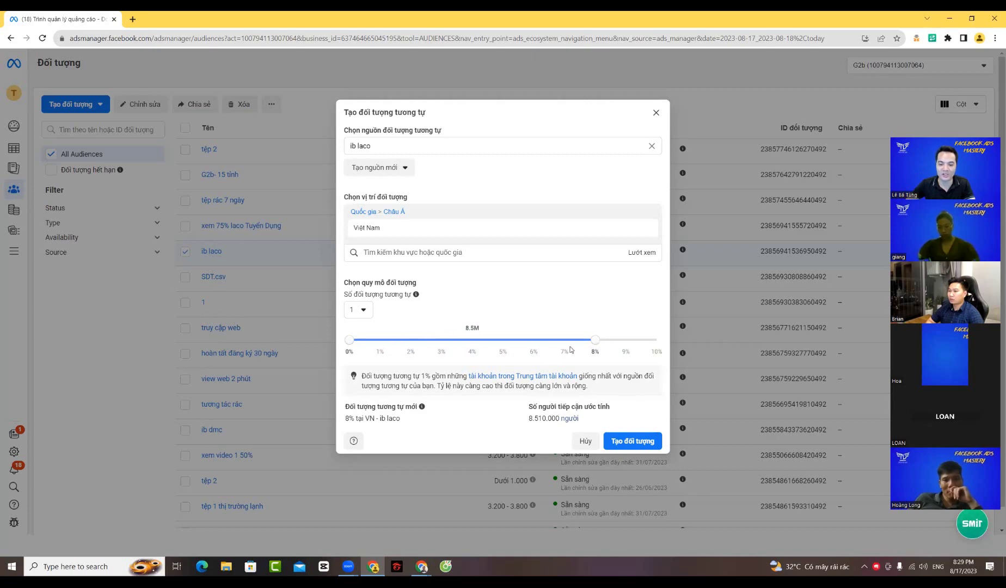
pyautogui.moveTo(596, 344); pyautogui.dragTo(388, 342)
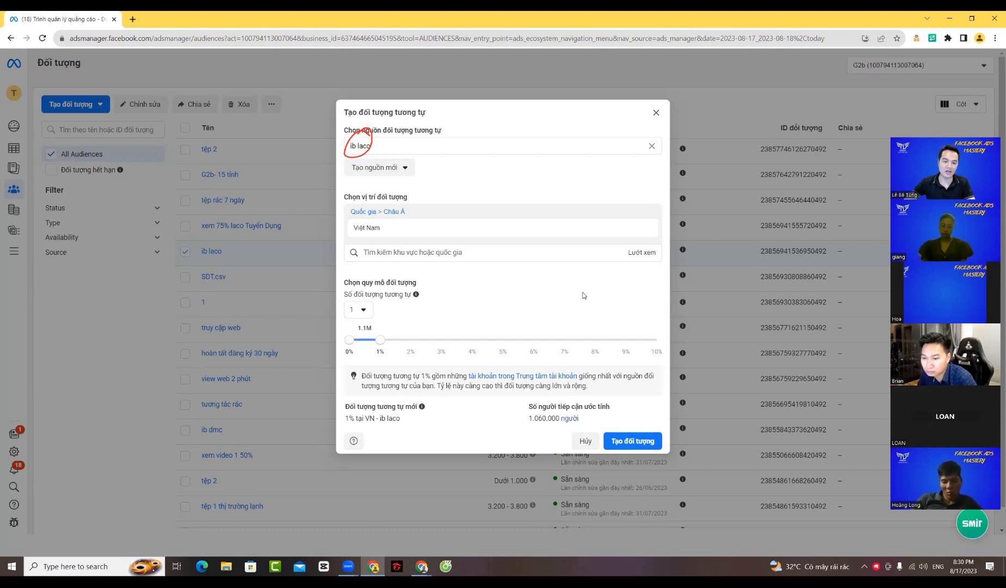
pyautogui.click(632, 441)
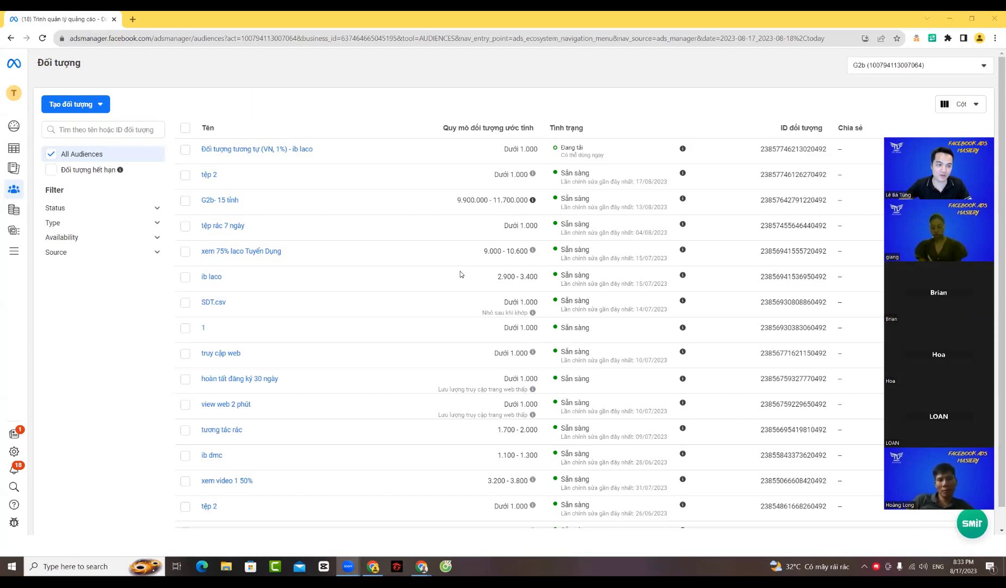
# - Look through the form for a new saved audience, close it, and view the details of the saved audience "G2b- 15 tỉnh"
pyautogui.click(91, 115)
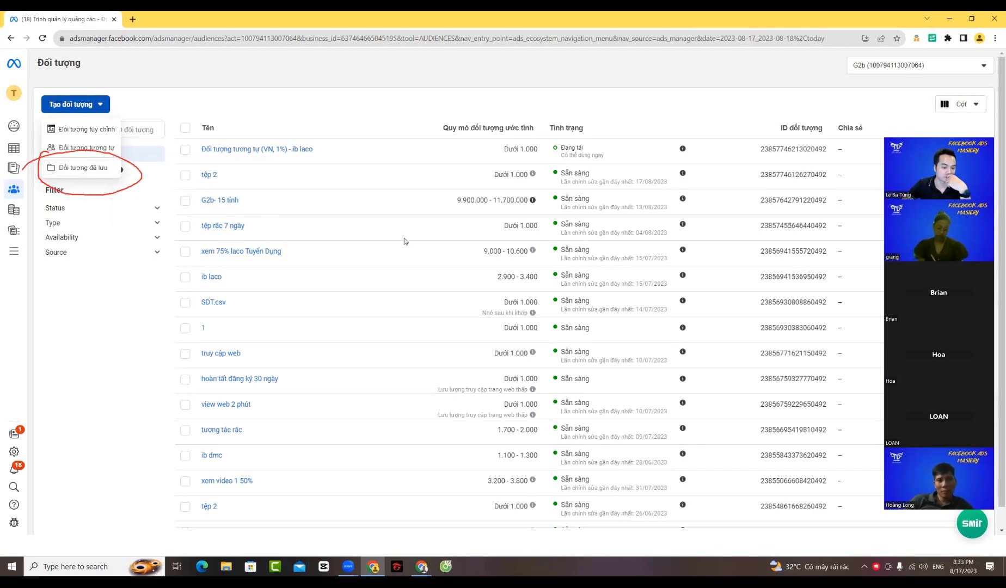
pyautogui.scroll(-3, 404, 240)
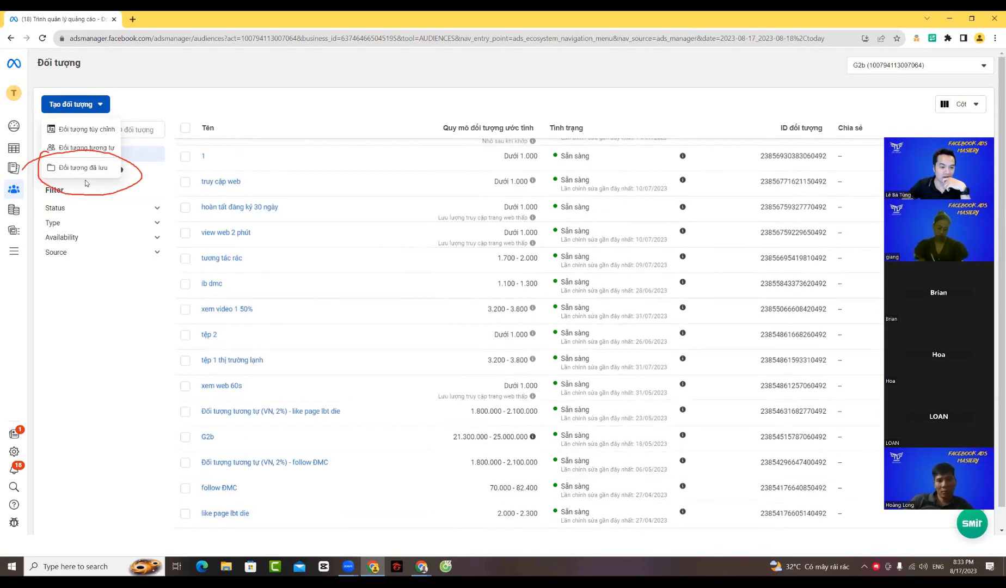
pyautogui.click(83, 167)
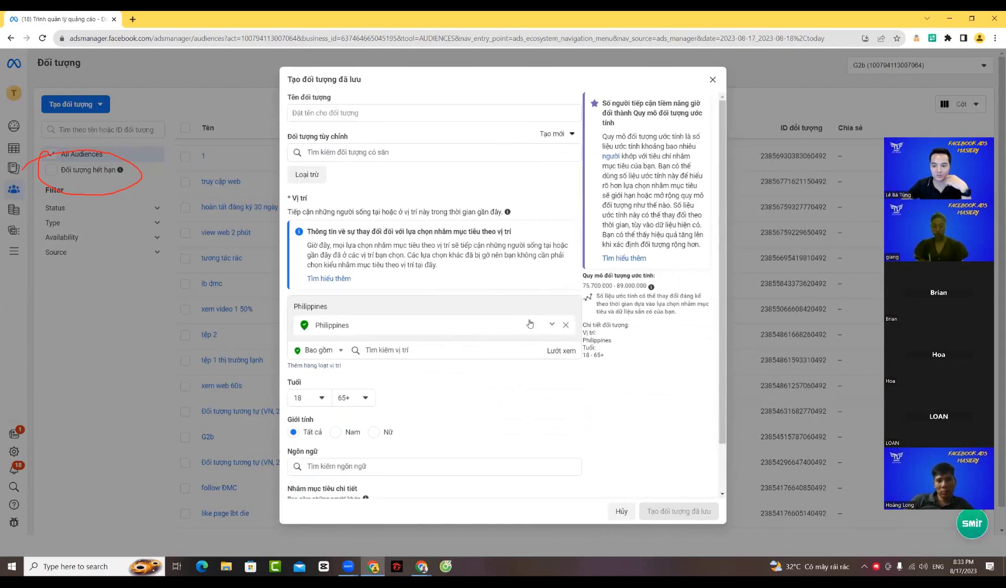
pyautogui.scroll(-1, 530, 320)
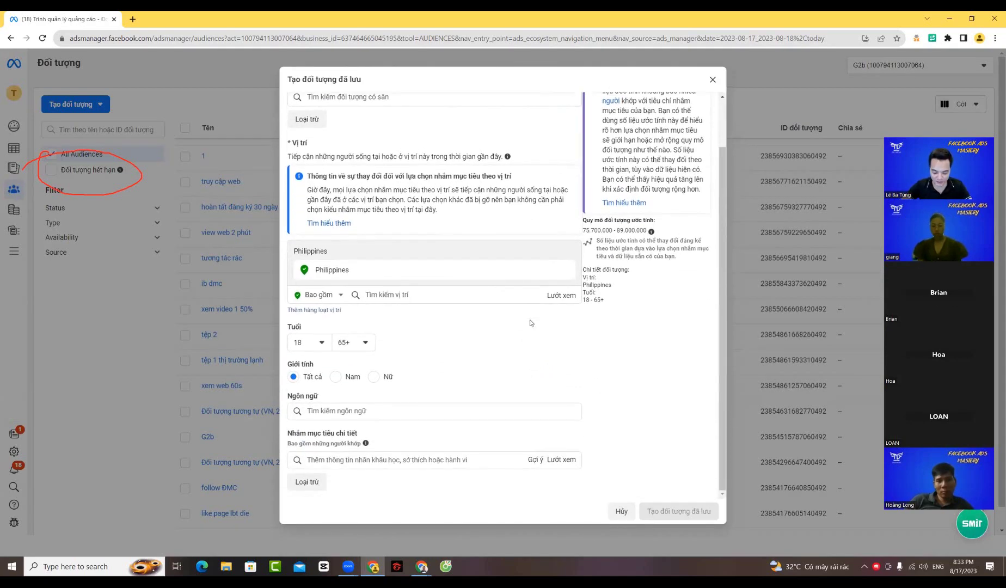
pyautogui.scroll(1, 530, 321)
pyautogui.click(713, 79)
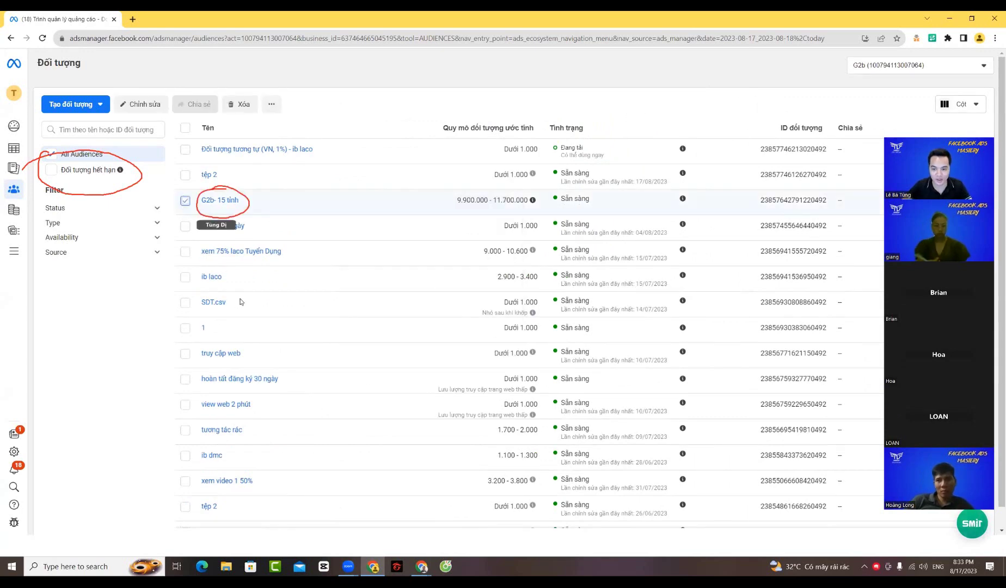
pyautogui.click(217, 204)
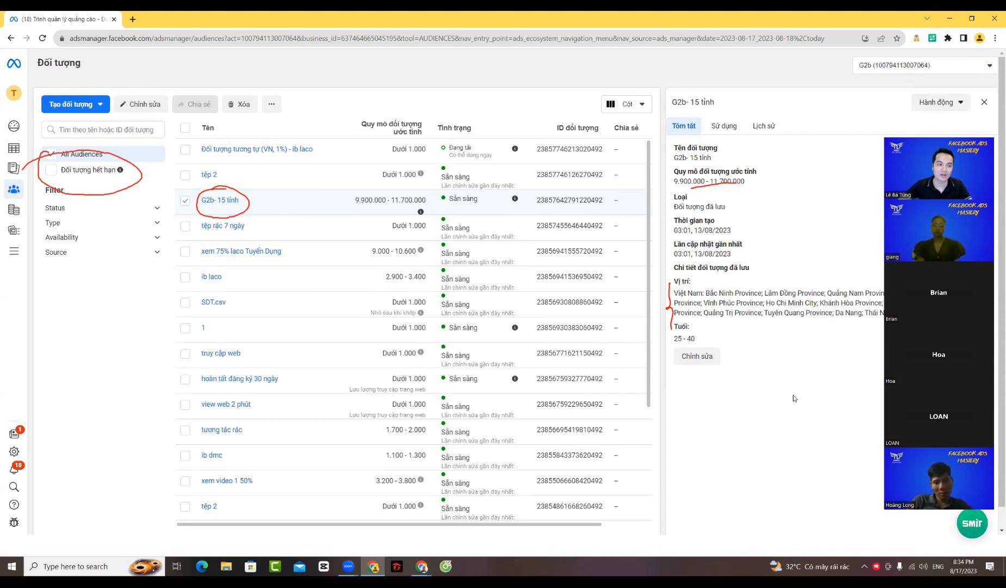
# - Return to the campaigns list and open the ad set of the draft campaign "Lấy Tệp 2" for editing
pyautogui.click(41, 148)
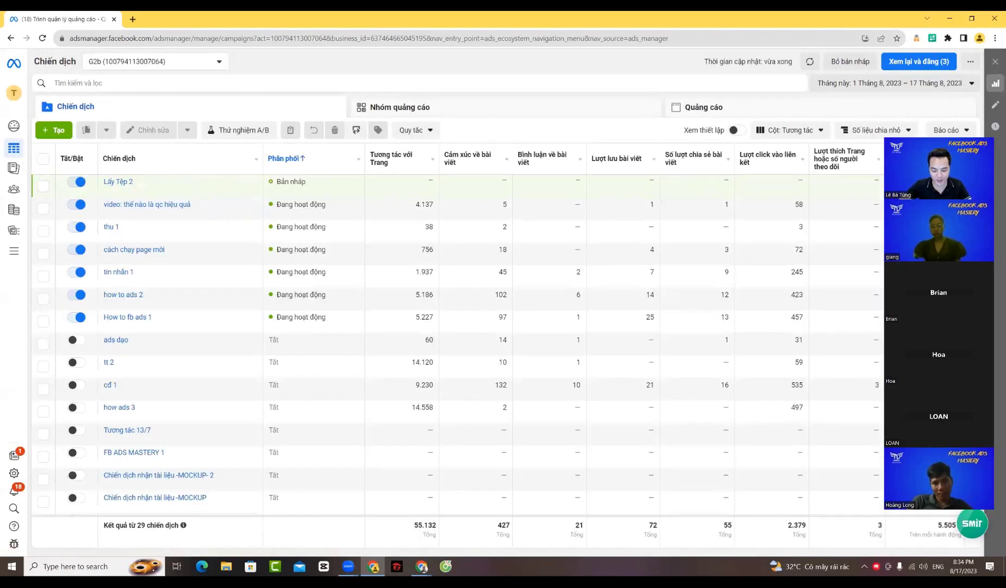
pyautogui.click(43, 186)
pyautogui.click(153, 130)
pyautogui.click(366, 61)
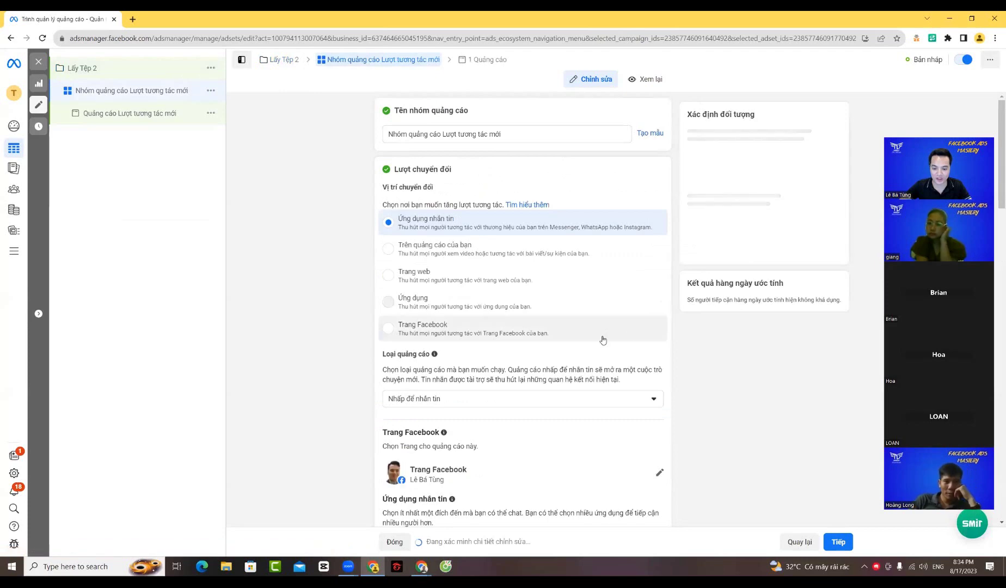
# - Remove the custom audience "xem 75% laco Tuyển Dụng" from the ad set's targeting
pyautogui.scroll(-8, 545, 272)
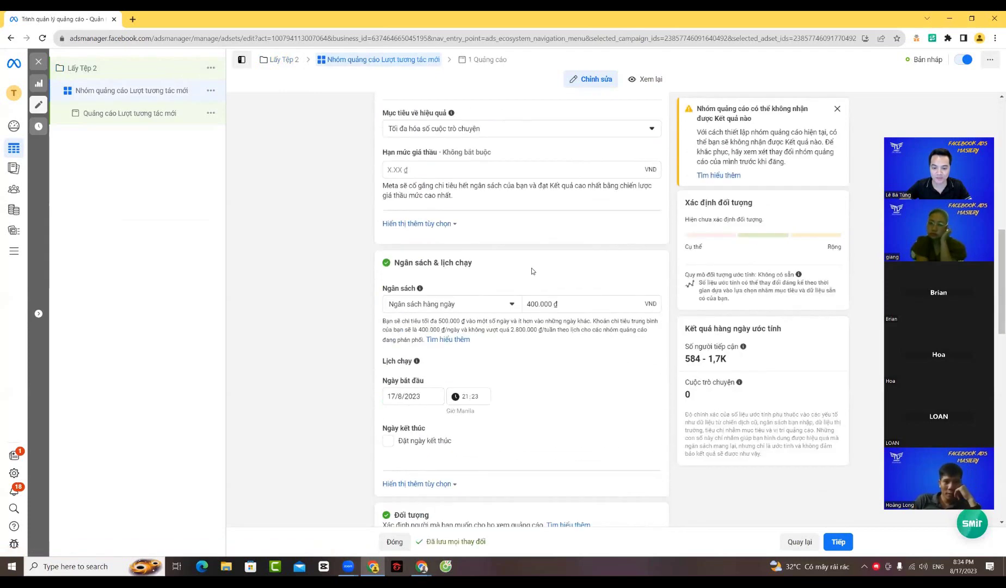
pyautogui.scroll(-5, 533, 271)
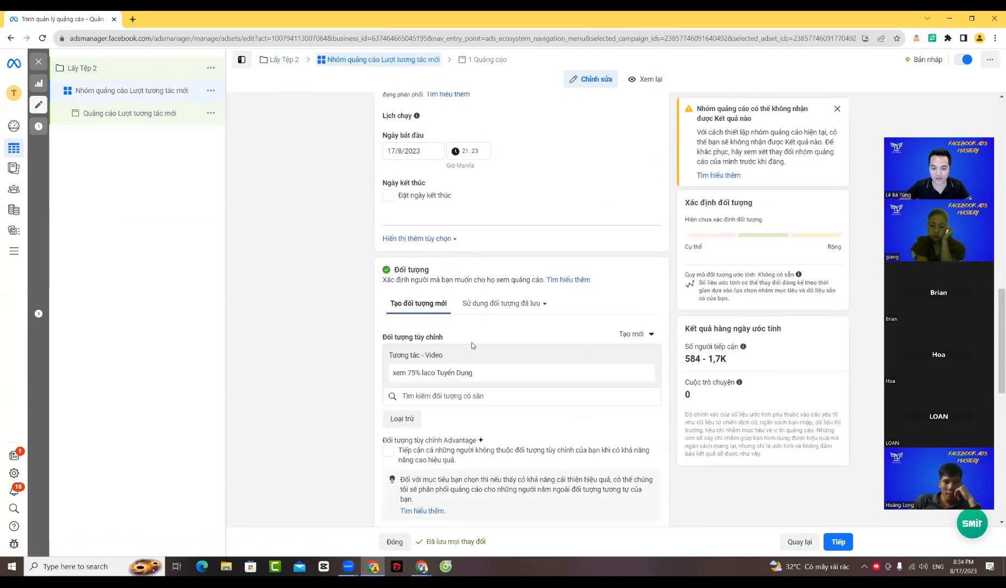
pyautogui.click(644, 373)
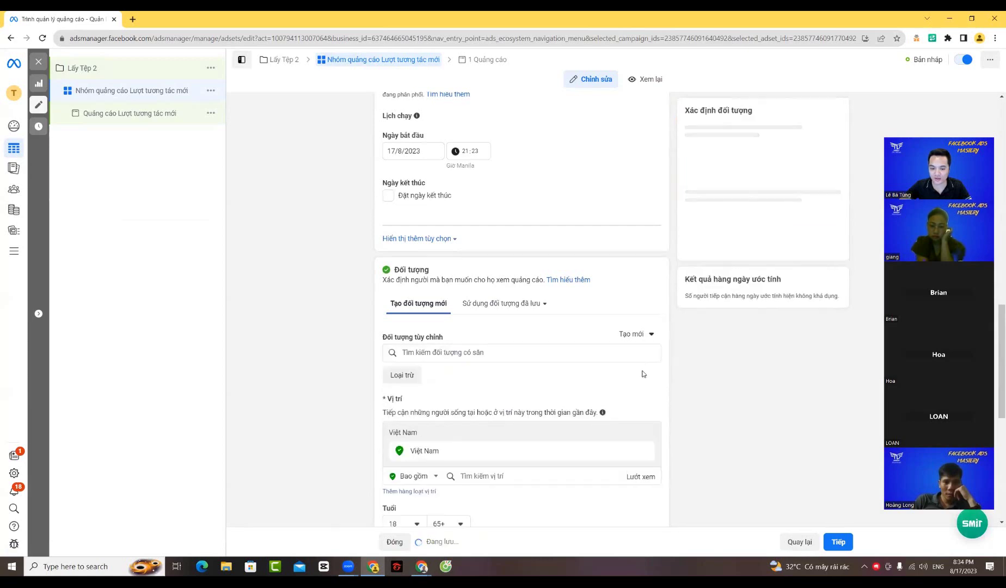
# - Limit the ad set's audience to men (Nam) aged 25 to 33
pyautogui.scroll(-5, 642, 376)
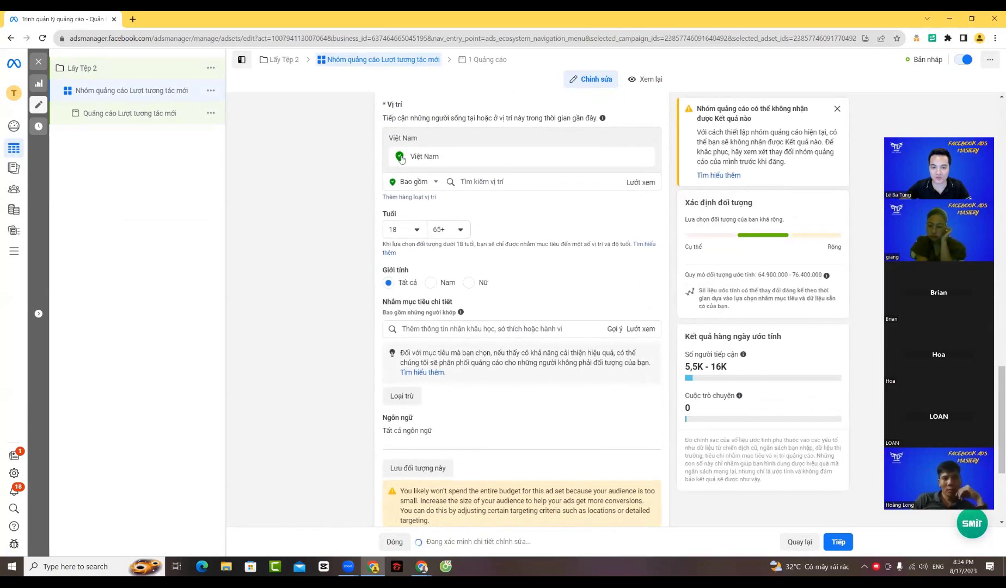
pyautogui.click(417, 229)
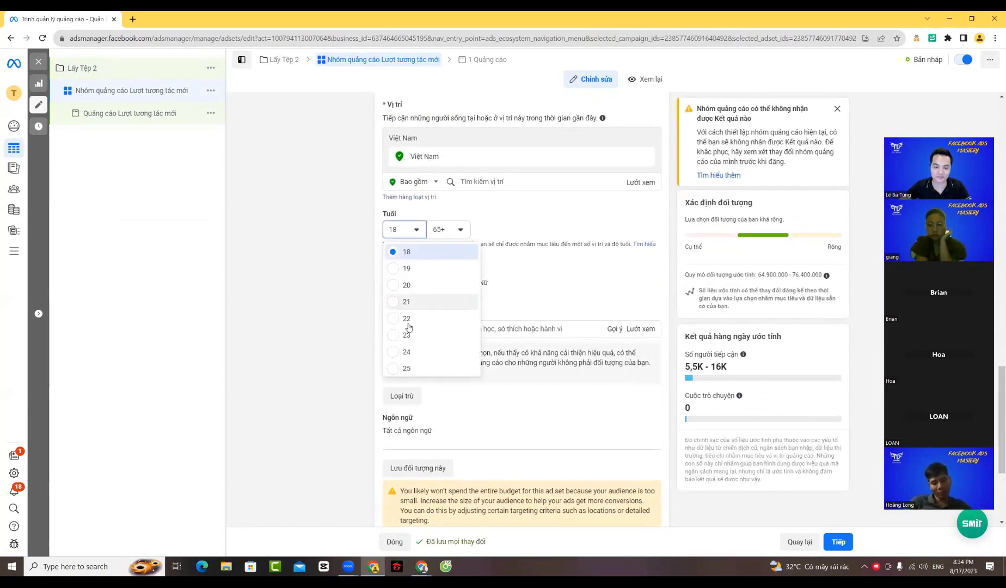
pyautogui.click(408, 368)
pyautogui.click(448, 230)
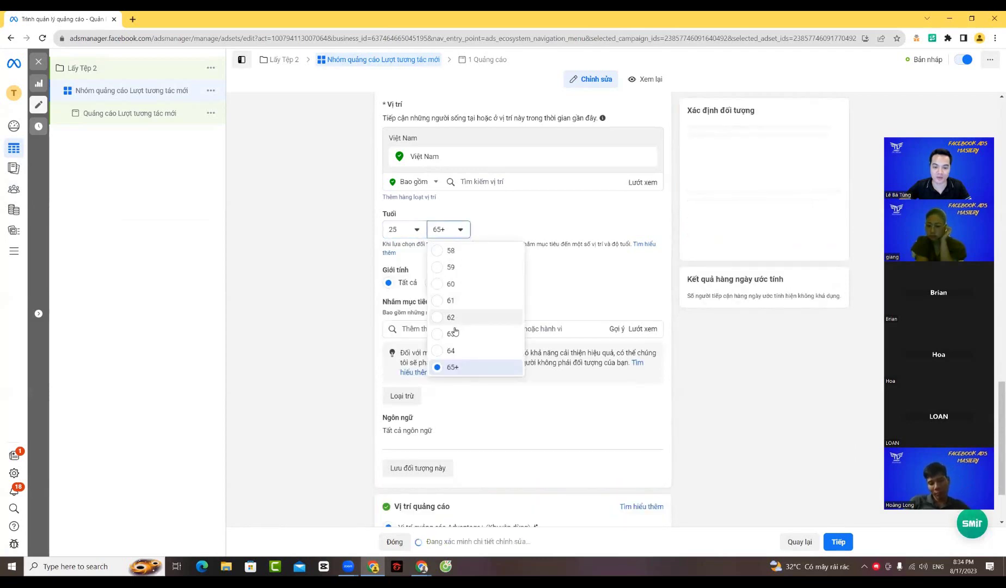
pyautogui.scroll(3, 458, 297)
pyautogui.scroll(4, 457, 298)
pyautogui.click(451, 288)
pyautogui.click(430, 282)
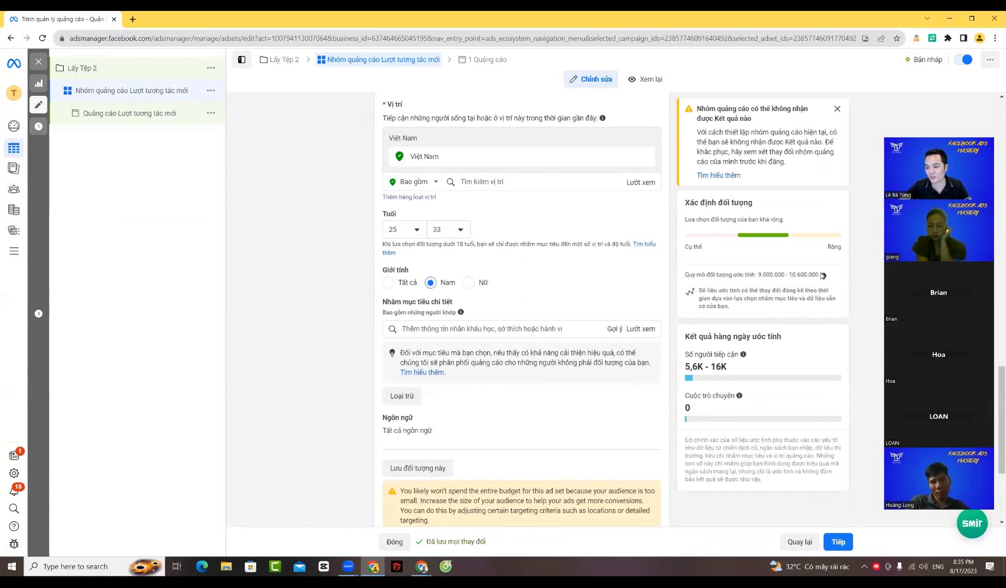
pyautogui.moveTo(823, 277); pyautogui.dragTo(750, 275)
pyautogui.click(725, 285)
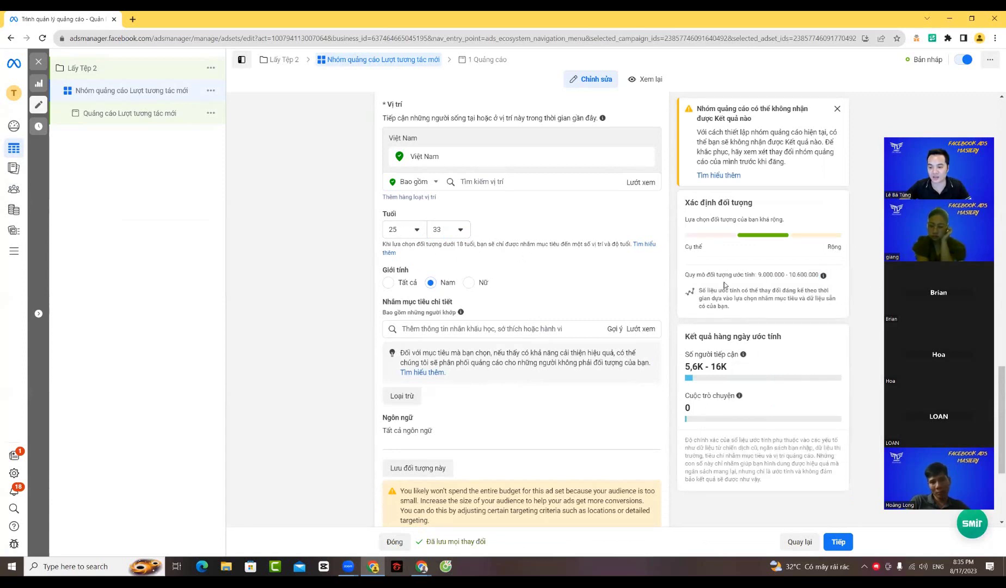
# - Search detailed targeting for "25" and add the behaviour "Sử dụng thiết bị di động (25 tháng trở lên)"
pyautogui.scroll(-4, 584, 313)
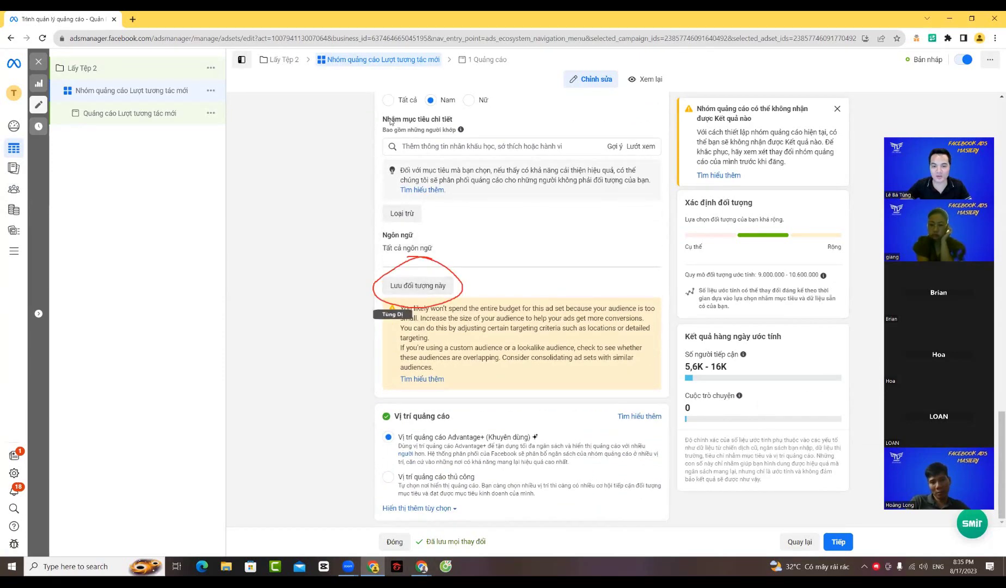
pyautogui.click(478, 146)
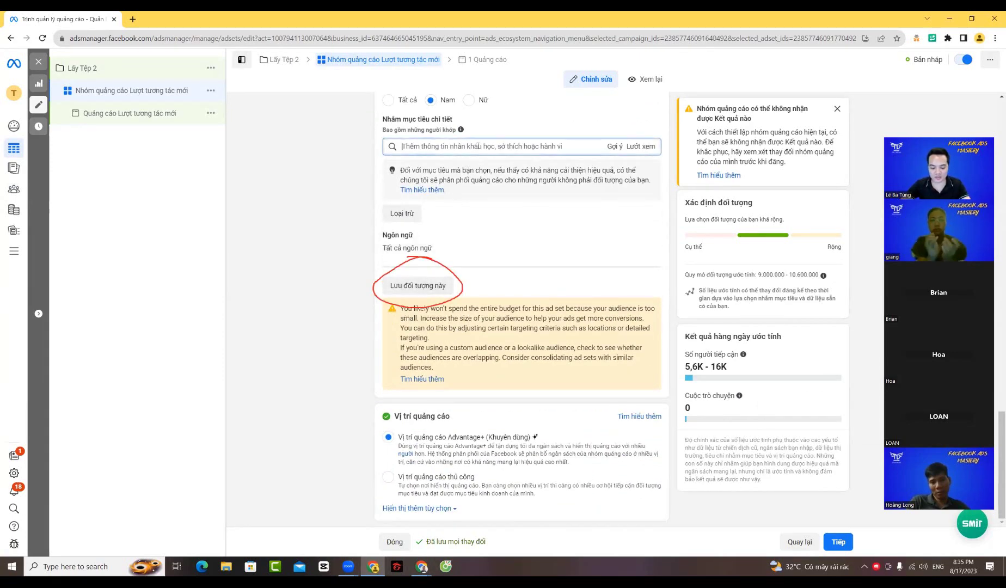
pyautogui.write('25')
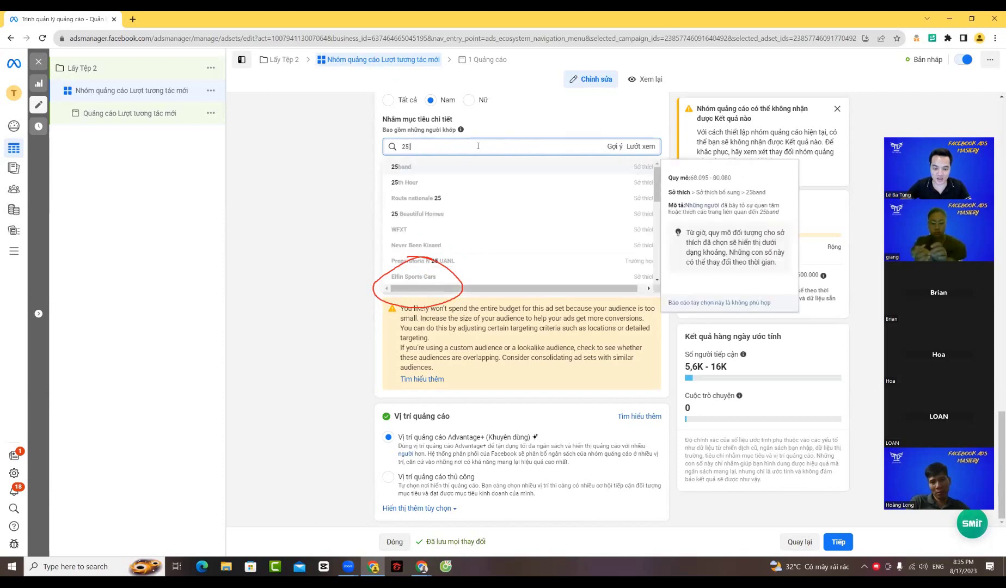
pyautogui.click(425, 250)
pyautogui.scroll(-1, 309, 250)
pyautogui.click(302, 250)
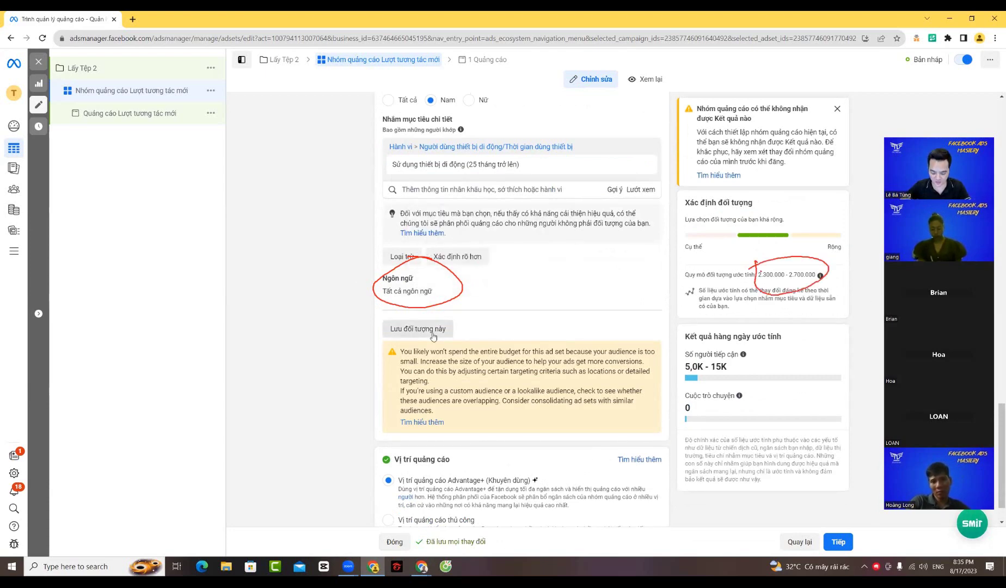
# - Save this targeting as an audience named "G2b- nam 25- 33 dùng thiết bị trên 25M"
pyautogui.scroll(-1, 433, 336)
pyautogui.click(428, 289)
pyautogui.click(468, 207)
pyautogui.write('G2b- na')
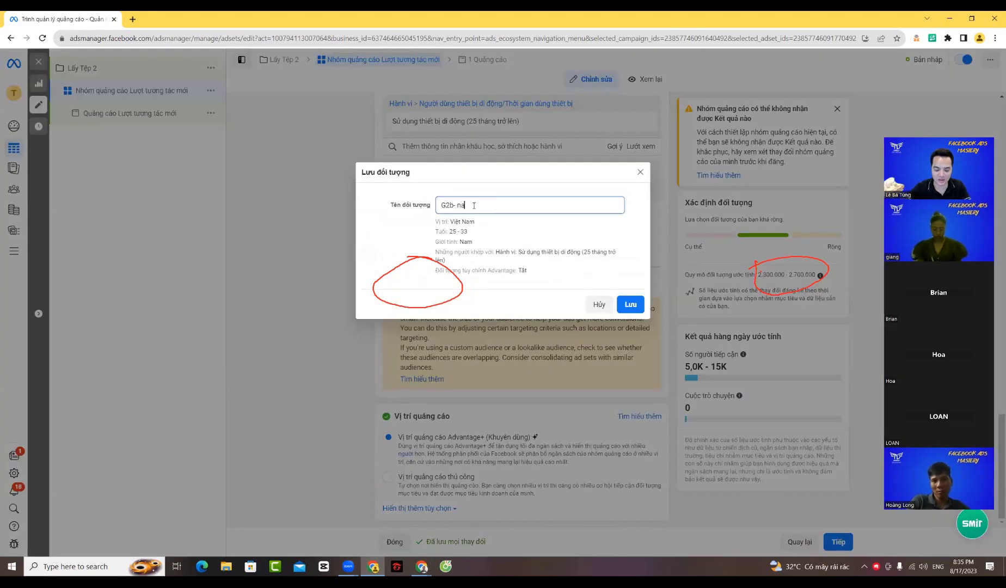
pyautogui.write('m 25- 33')
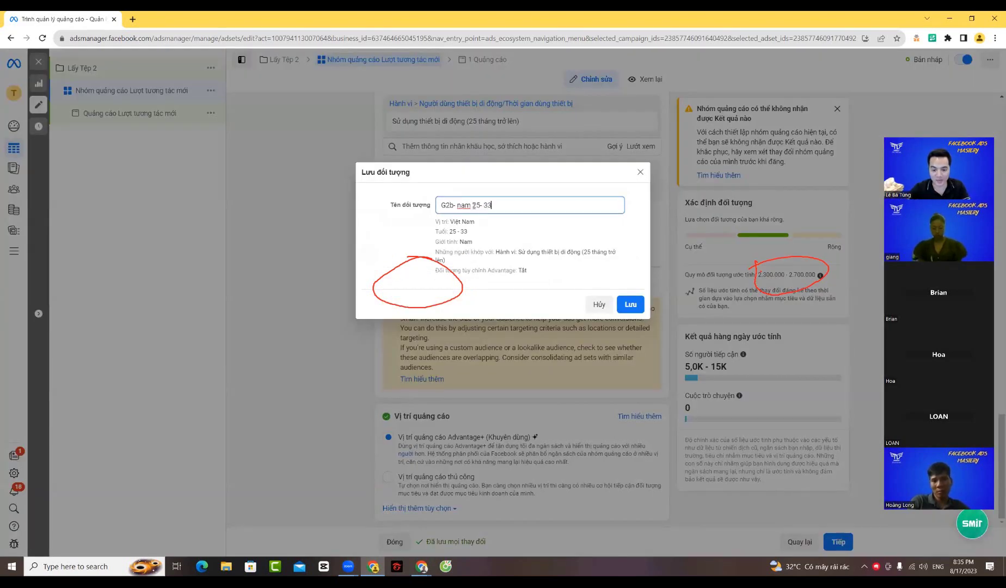
pyautogui.write(' dungf thieets bij treen 25M')
pyautogui.click(631, 304)
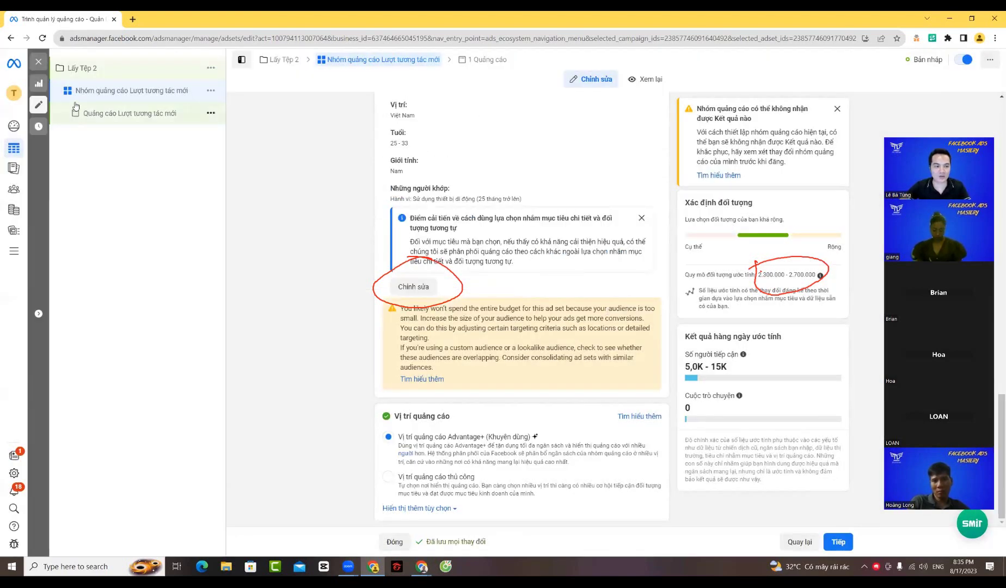
# - Leave the current ad set, create a new engagement campaign (Lượt tương tác) and open its ad set
pyautogui.click(39, 61)
pyautogui.click(54, 131)
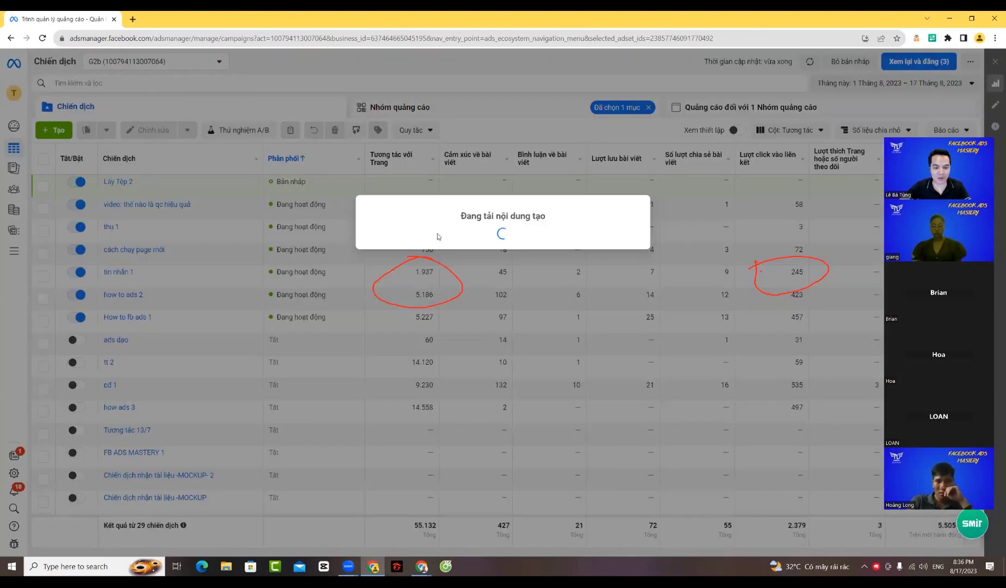
pyautogui.click(624, 390)
pyautogui.click(435, 63)
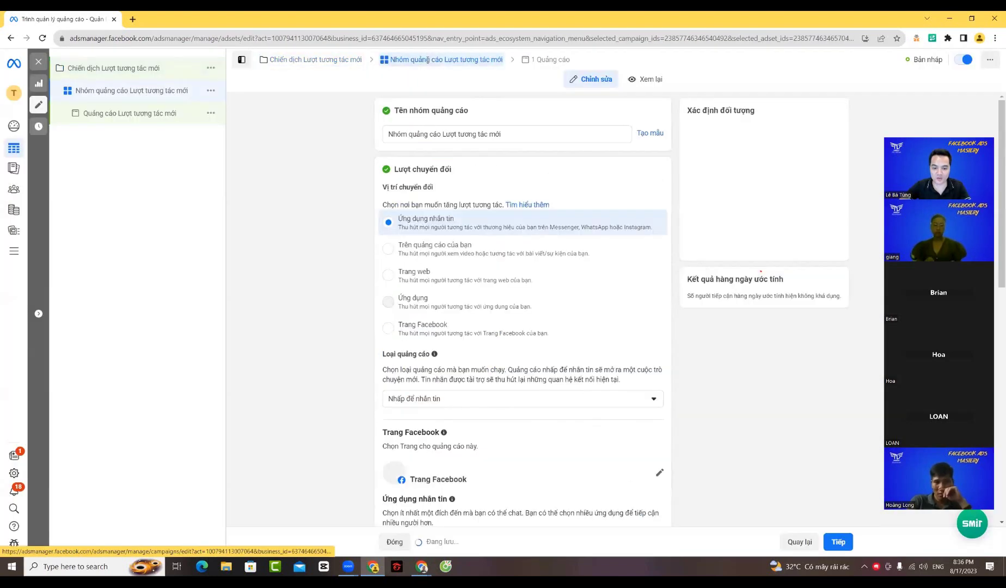
# - Apply the saved audience "G2b- nam 25- 33 dùng thiết bị trên 25M" to the new ad set and review its targeting
pyautogui.scroll(-15, 601, 259)
pyautogui.scroll(-4, 602, 262)
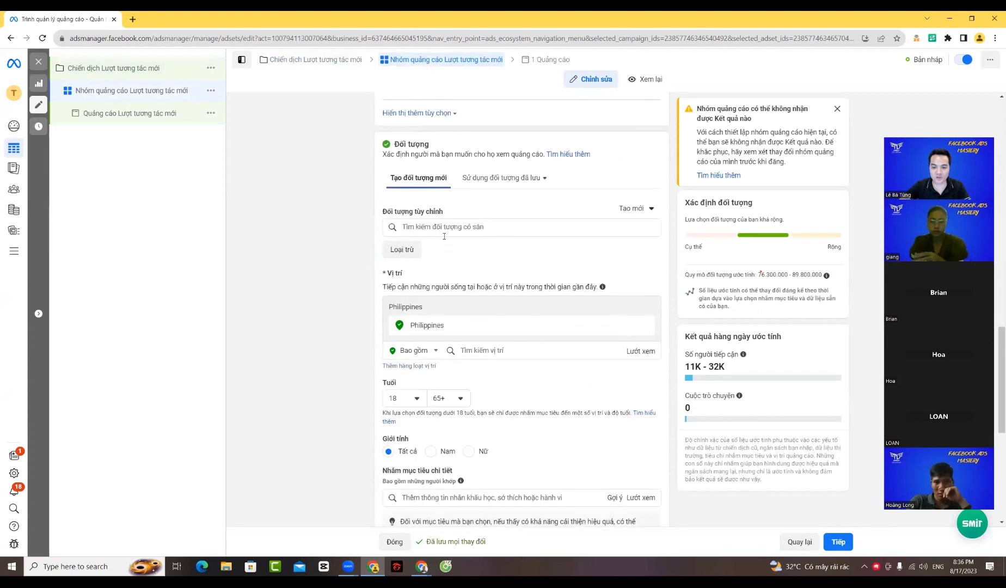
pyautogui.click(510, 179)
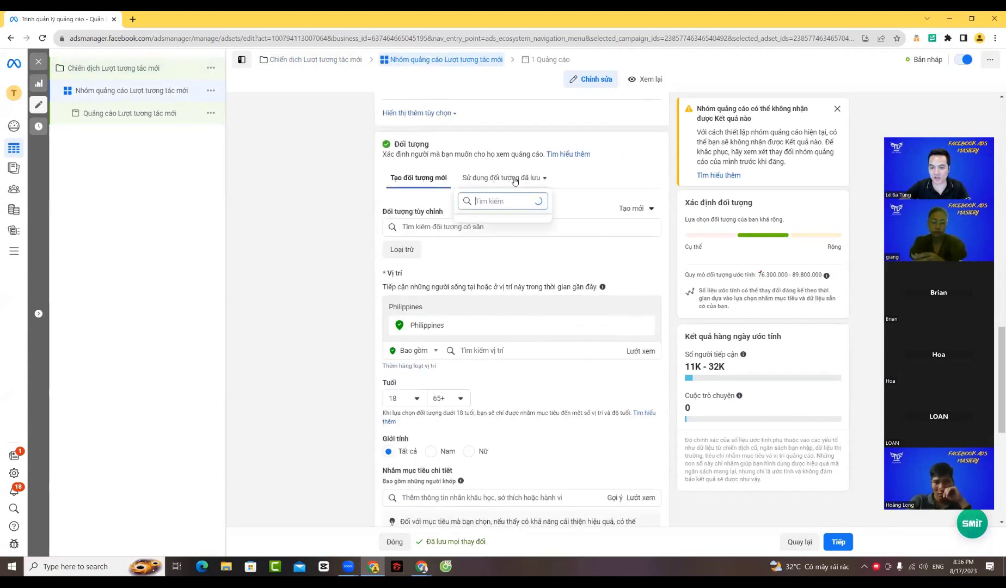
pyautogui.click(481, 254)
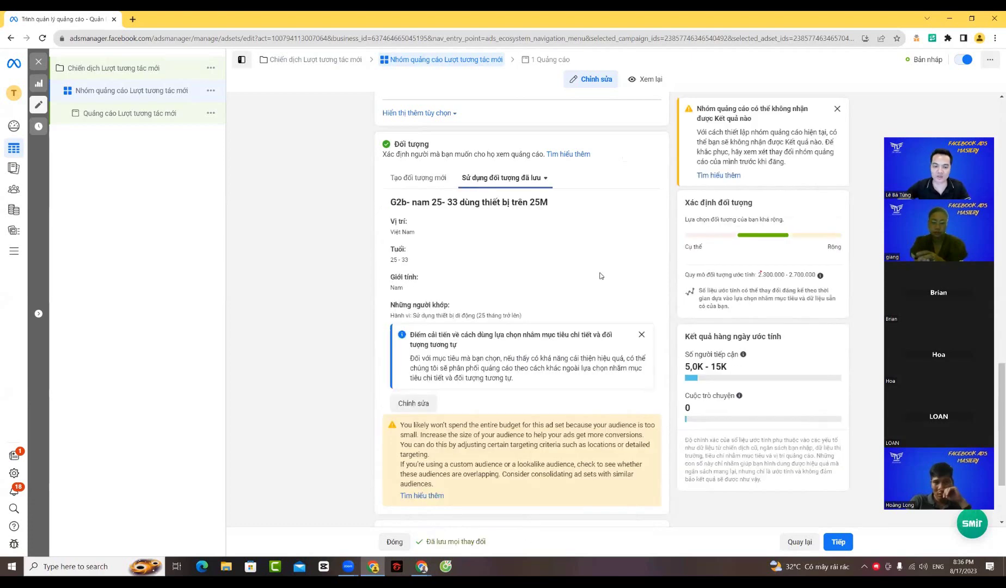
pyautogui.scroll(-2, 537, 282)
pyautogui.scroll(8, 531, 279)
pyautogui.scroll(-3, 537, 320)
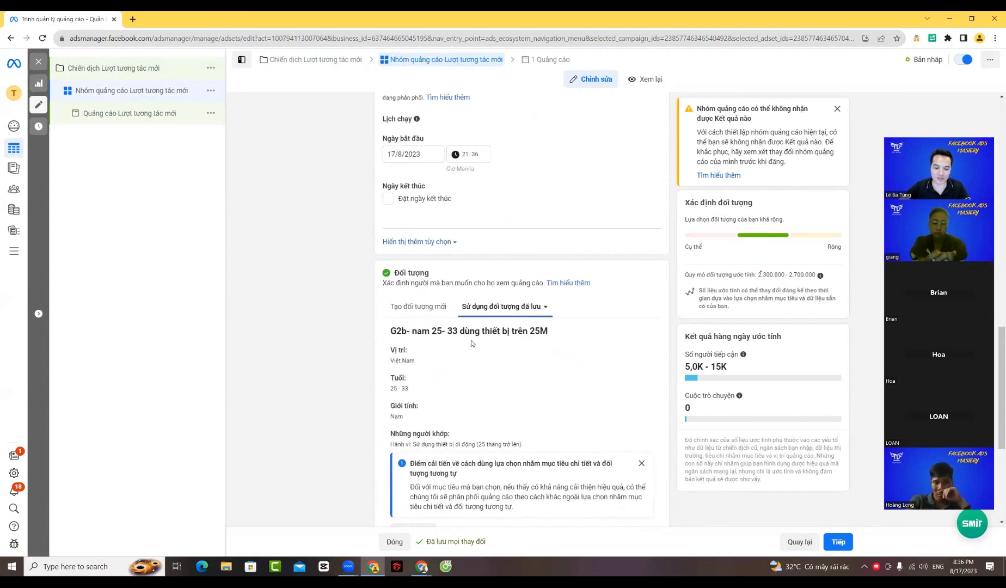
pyautogui.scroll(-4, 613, 360)
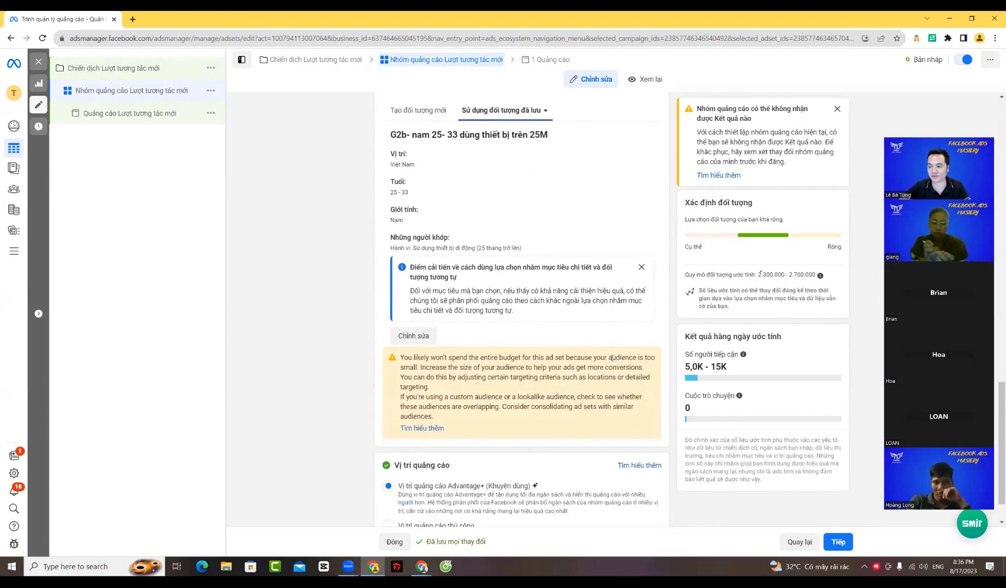
pyautogui.scroll(6, 613, 359)
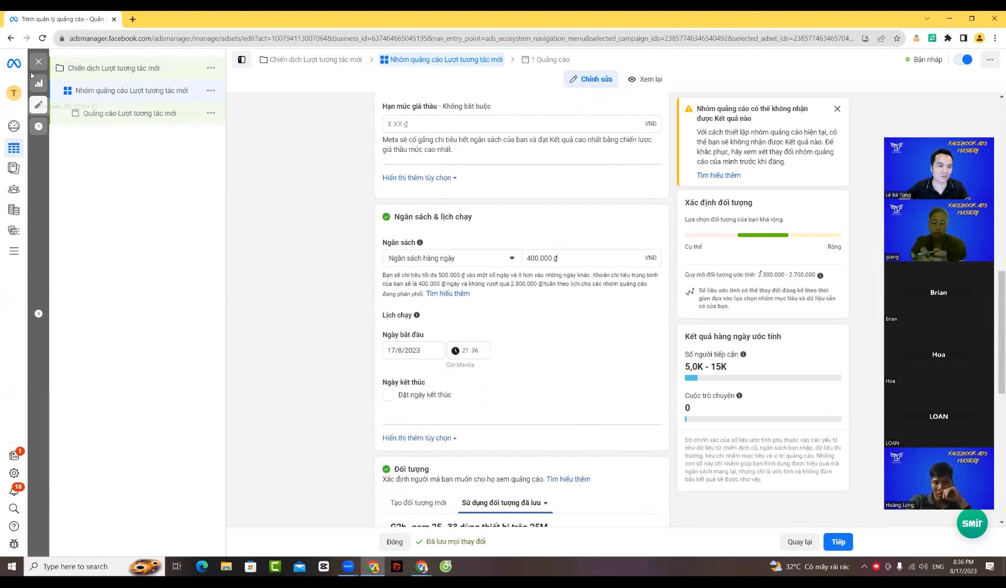
# - Leave the ad set for the Audiences page and start a custom audience with customer list (Danh sách khách hàng) as its source
pyautogui.click(39, 83)
pyautogui.click(32, 190)
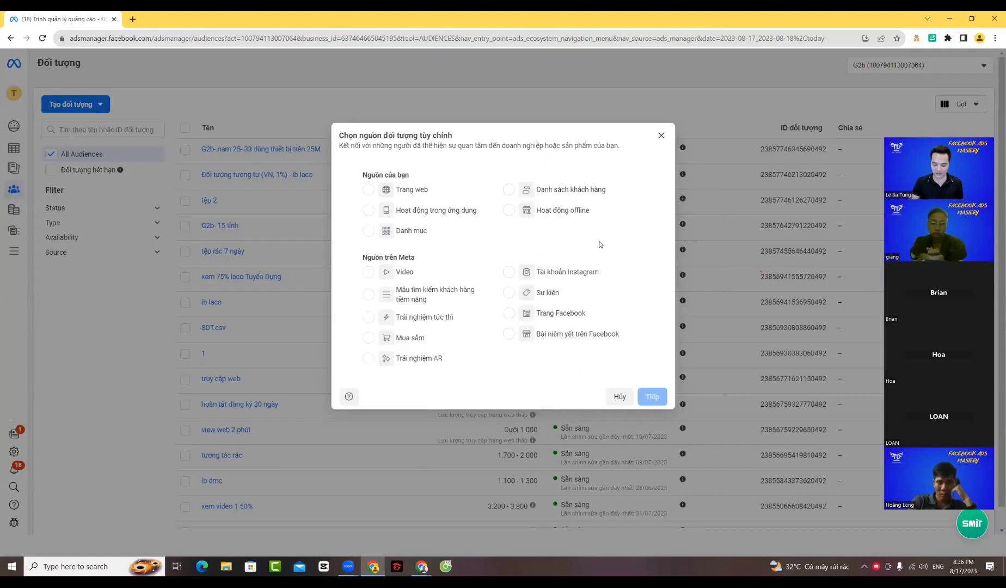
pyautogui.click(512, 192)
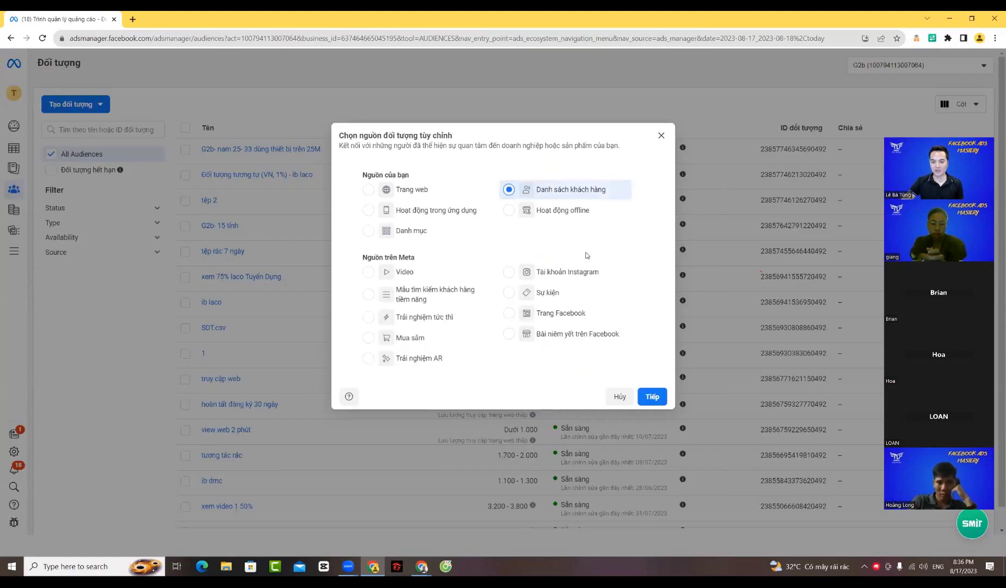